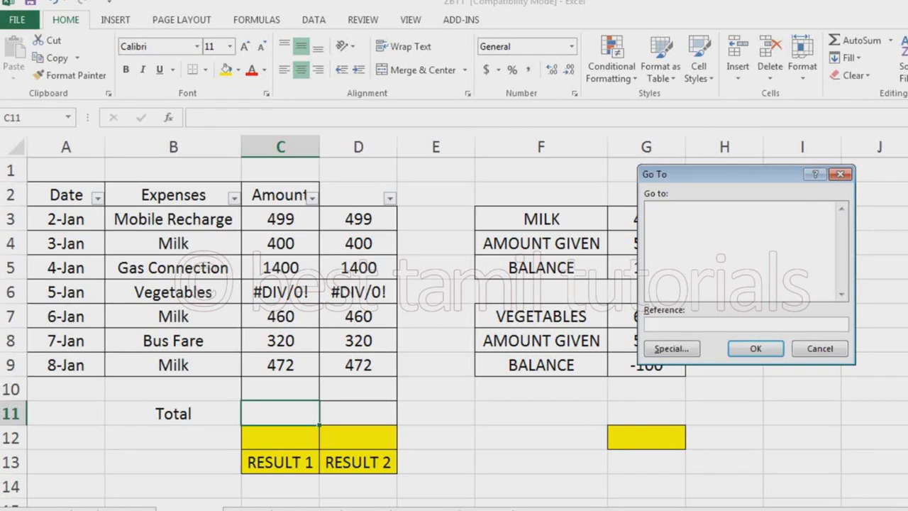
AutoSum C3:C10 into C11, which shows #DIV/0! because of the error in C6.
{"action": "key", "text": "Escape"}
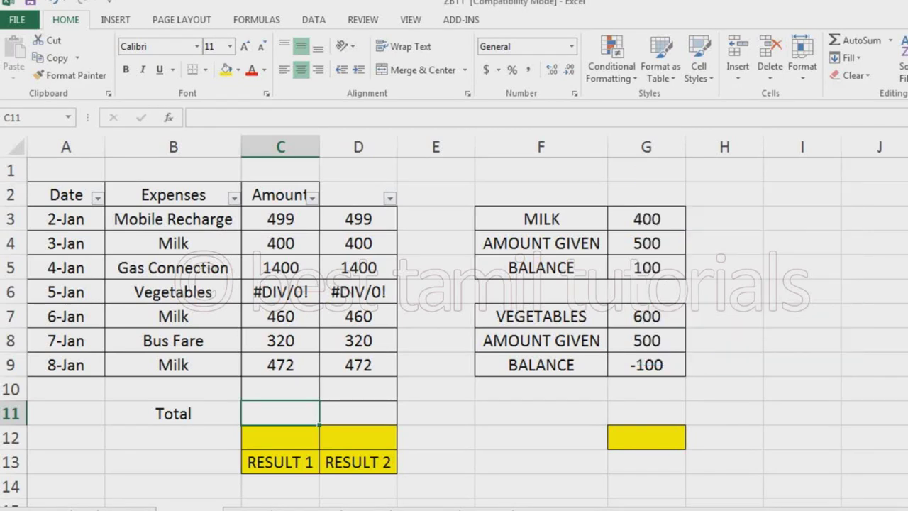
{"action": "left_click", "coordinate": [280, 291]}
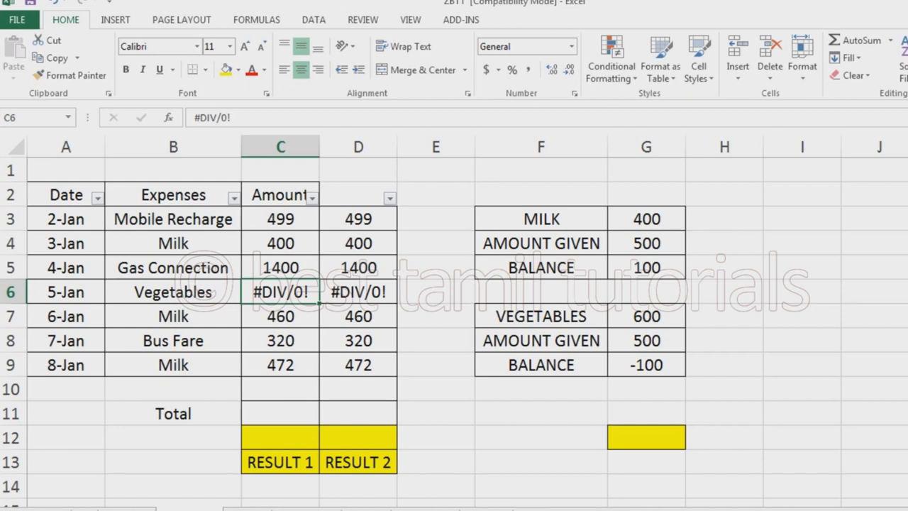
{"action": "left_click", "coordinate": [281, 413]}
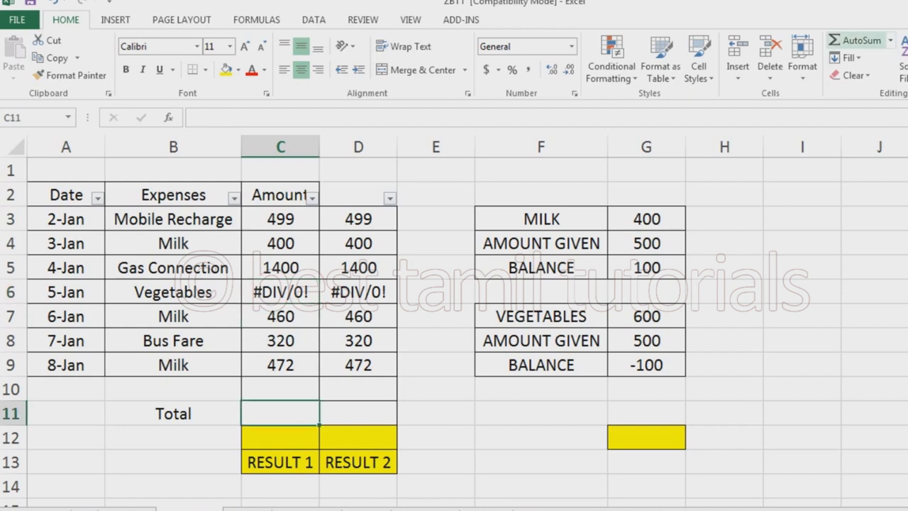
{"action": "left_click", "coordinate": [858, 40]}
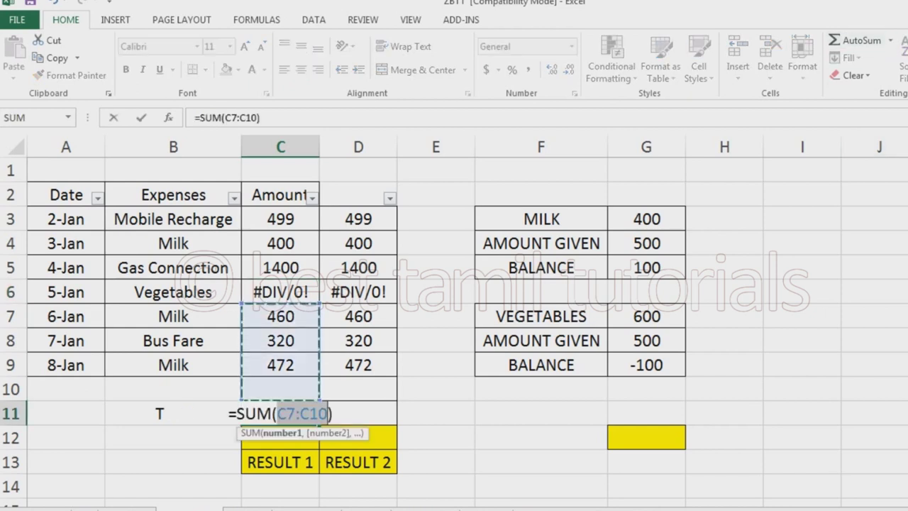
{"action": "left_click_drag", "start_coordinate": [281, 389], "coordinate": [280, 219]}
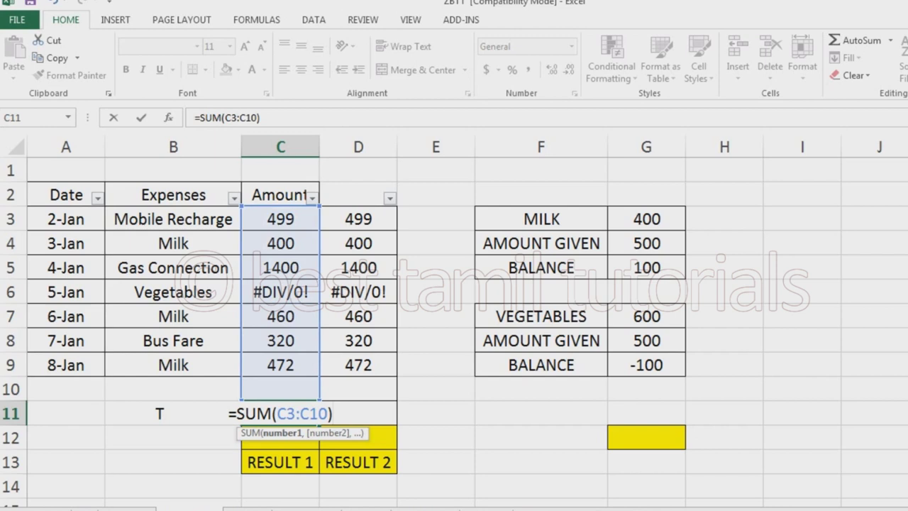
{"action": "key", "text": "Return"}
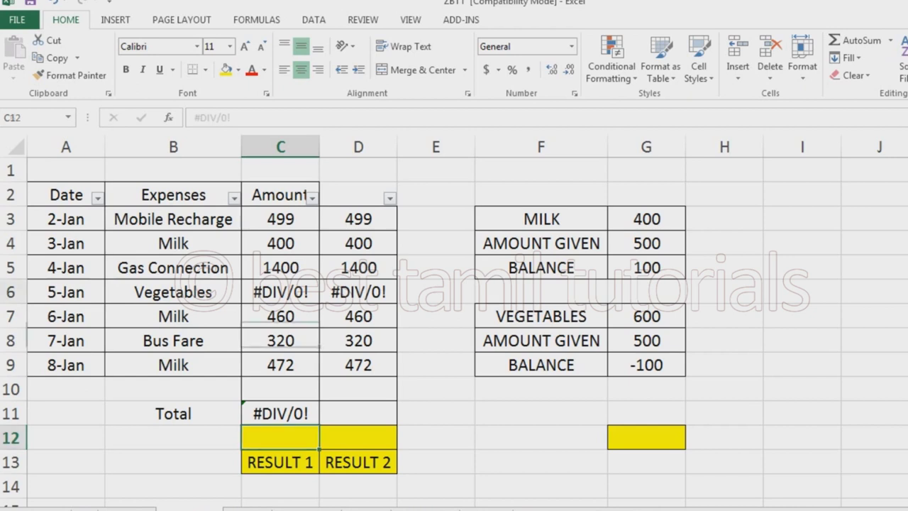
{"action": "left_click", "coordinate": [280, 292]}
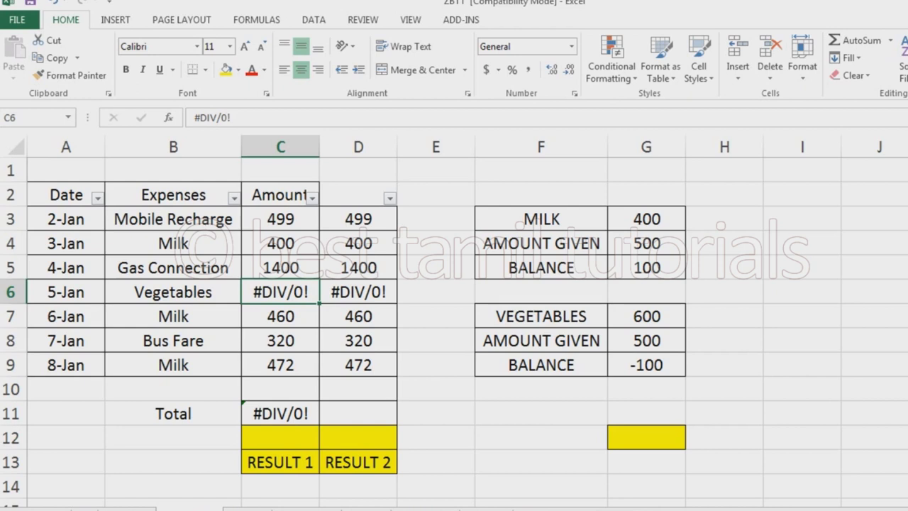
Enter =SUM(D3:D9) in D11, which also returns #DIV/0! from the D6 error.
{"action": "left_click", "coordinate": [359, 414]}
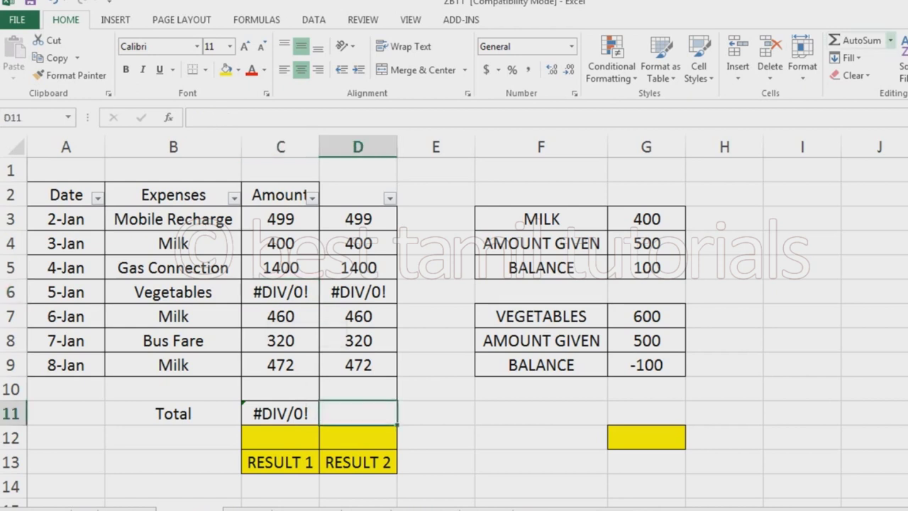
{"action": "type", "text": "=sum"}
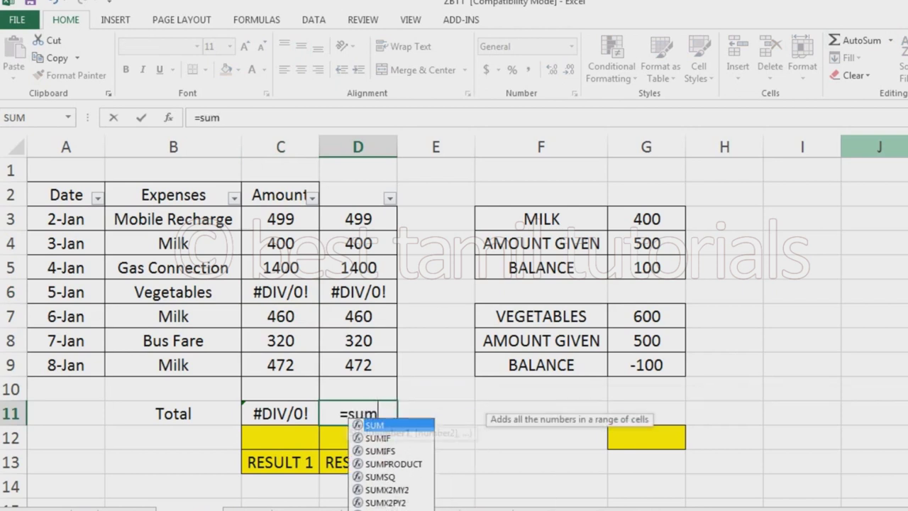
{"action": "type", "text": "("}
{"action": "mouse_move", "coordinate": [358, 218]}
{"action": "left_mouse_down"}
{"action": "mouse_move", "coordinate": [358, 317]}
{"action": "mouse_move", "coordinate": [387, 348]}
{"action": "mouse_move", "coordinate": [387, 369]}
{"action": "left_mouse_up"}
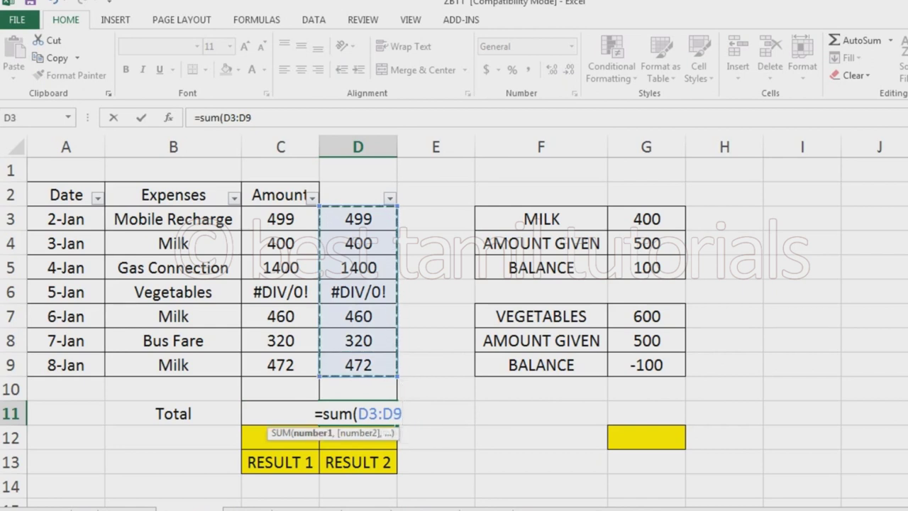
{"action": "type", "text": ")"}
{"action": "key", "text": "Return"}
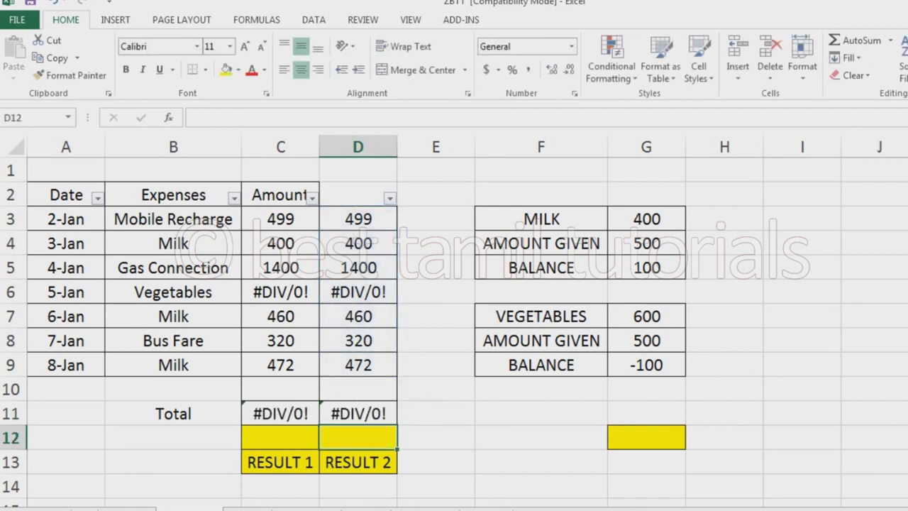
{"action": "key", "text": "Up"}
{"action": "key", "text": "Up"}
{"action": "key", "text": "Up"}
{"action": "key", "text": "Up"}
{"action": "key", "text": "Up"}
{"action": "key", "text": "Up"}
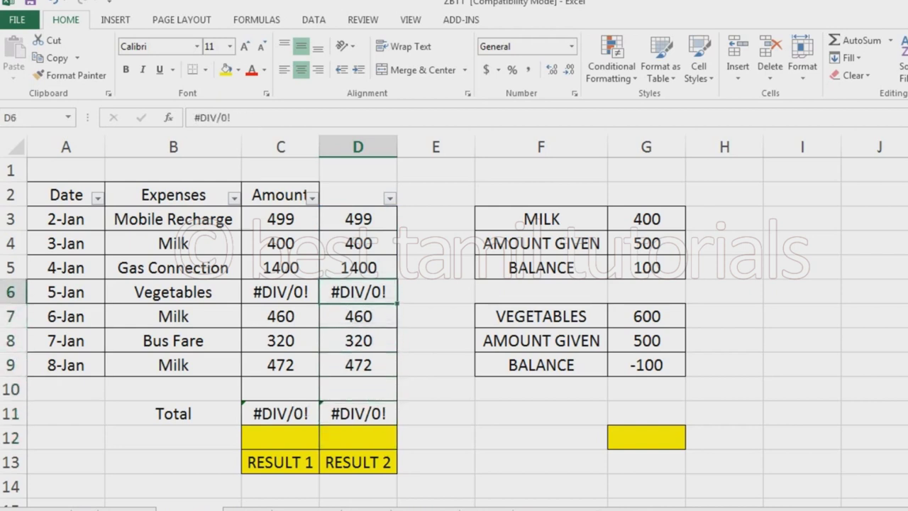
Begin =AGGREGATE( in C12 with function number 9 for SUM.
{"action": "left_click", "coordinate": [281, 437]}
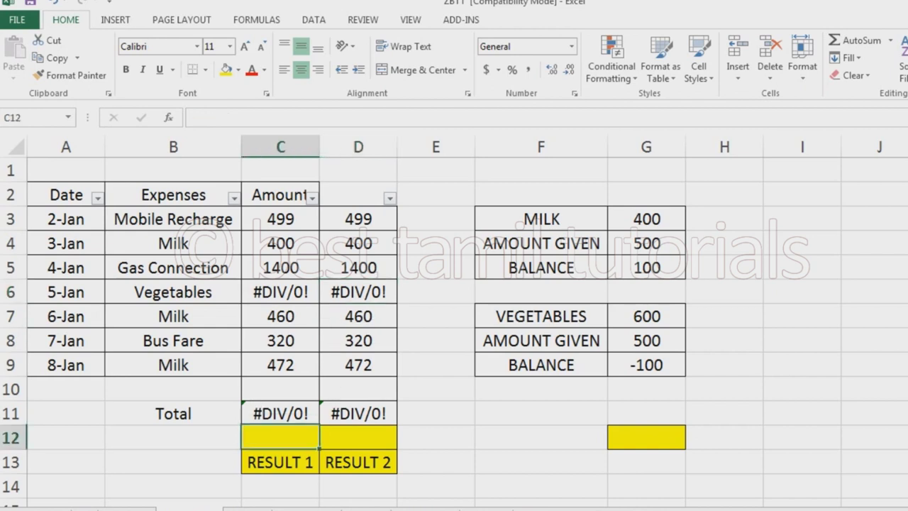
{"action": "type", "text": "="}
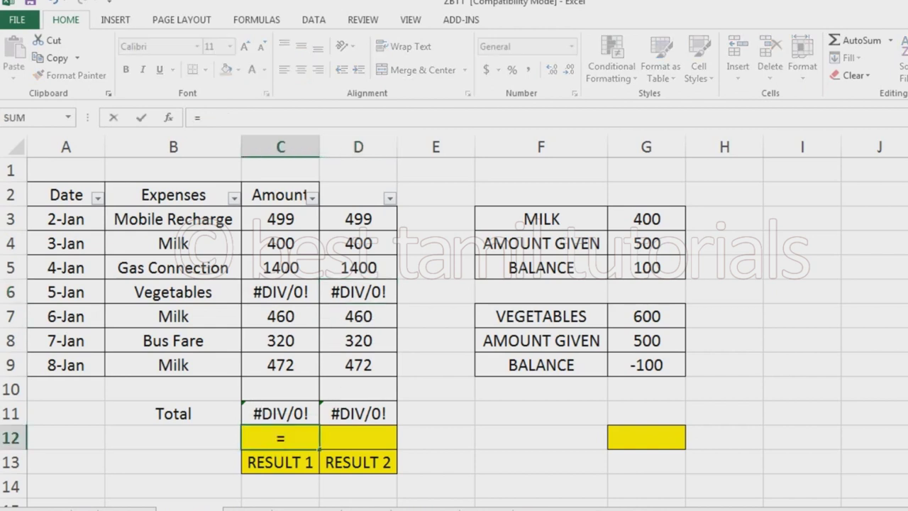
{"action": "type", "text": "aggregate"}
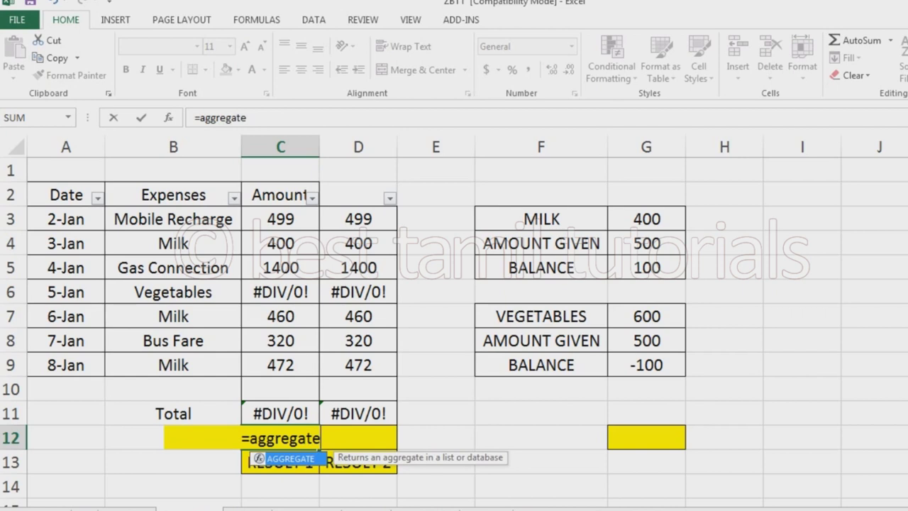
{"action": "type", "text": "("}
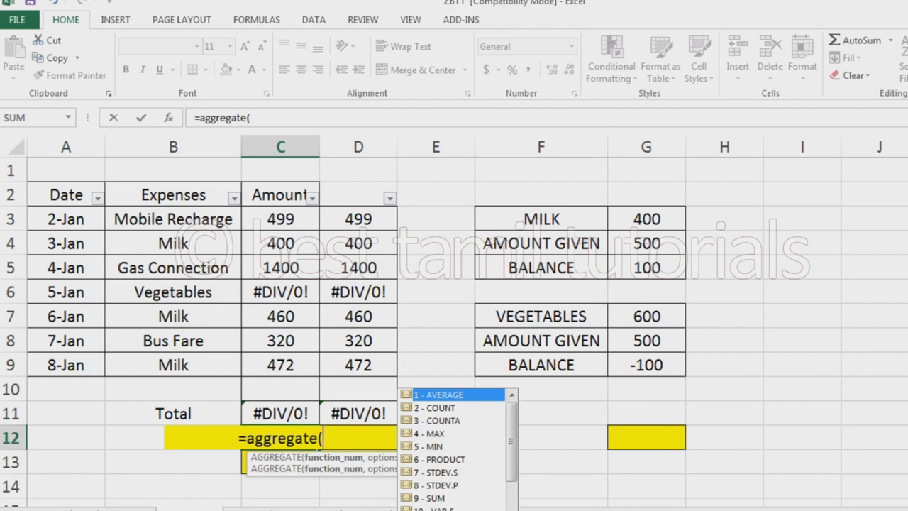
{"action": "scroll", "coordinate": [458, 447], "scroll_direction": "down", "scroll_amount": 2}
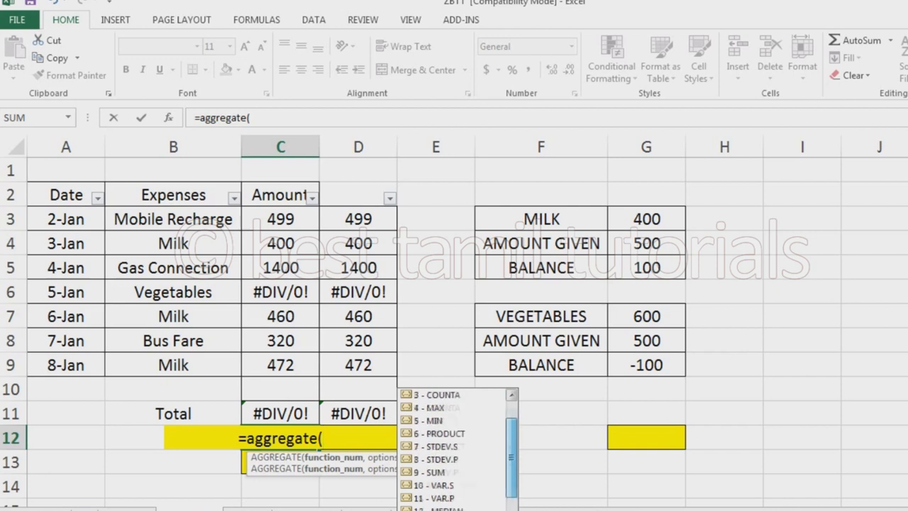
{"action": "scroll", "coordinate": [458, 447], "scroll_direction": "up", "scroll_amount": 2}
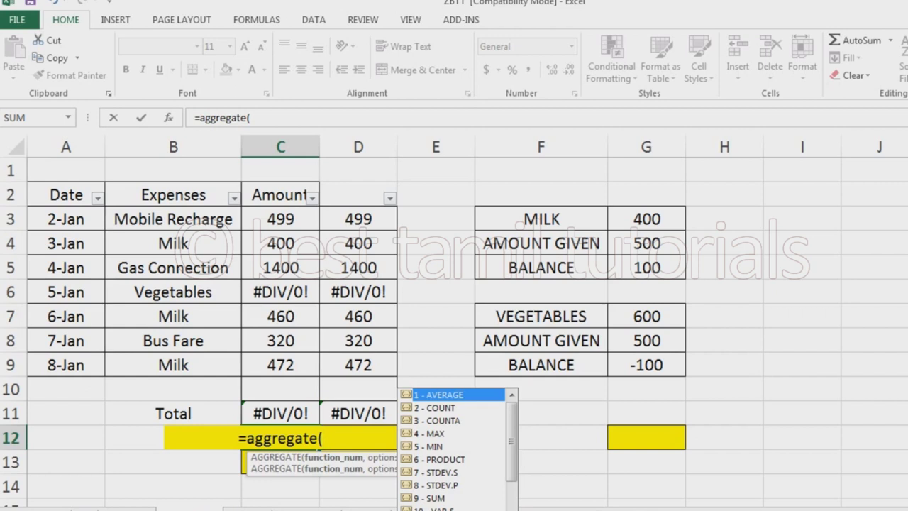
{"action": "type", "text": "9"}
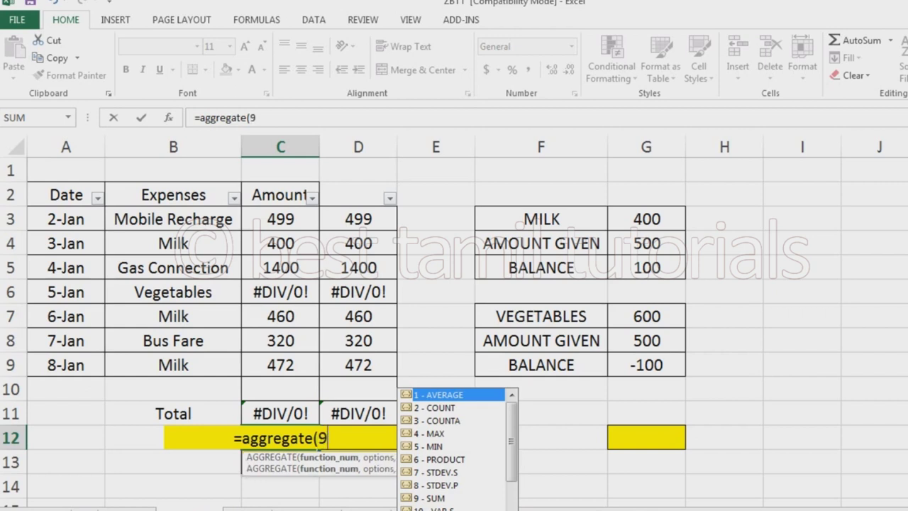
{"action": "type", "text": ","}
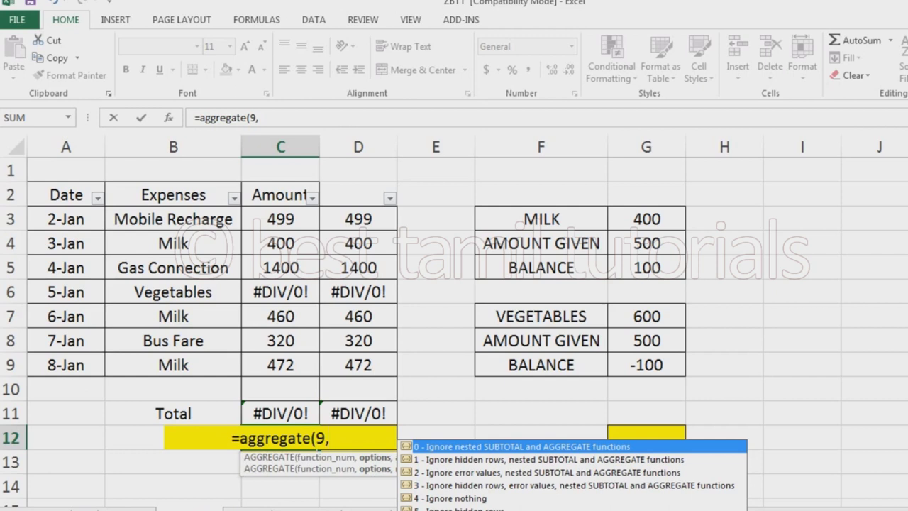
Finish C12 as =AGGREGATE(9,6,C3:C9), ignoring error values to return 3551.
{"action": "type", "text": "6,"}
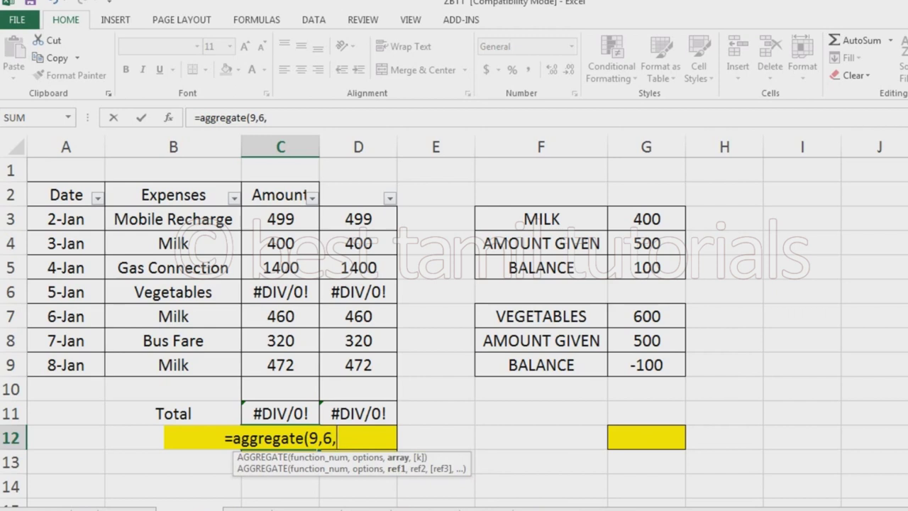
{"action": "left_click_drag", "start_coordinate": [280, 219], "coordinate": [280, 365]}
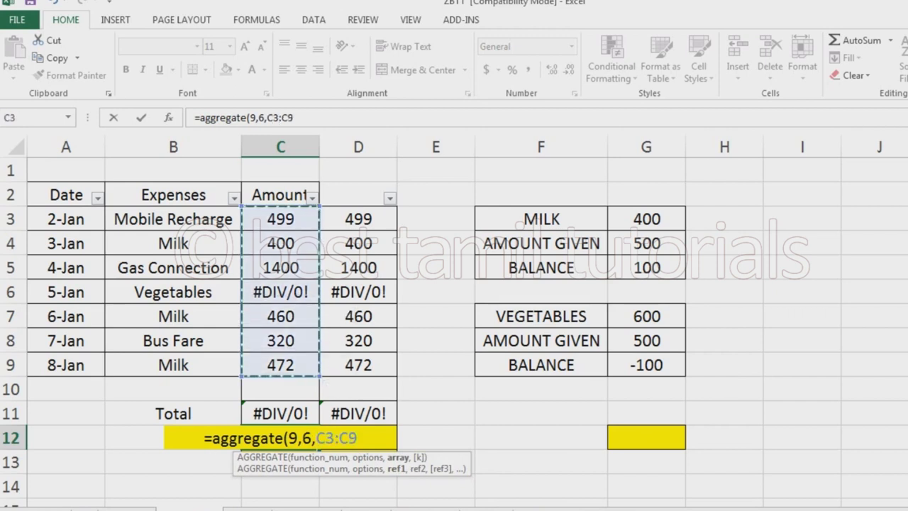
{"action": "type", "text": ")"}
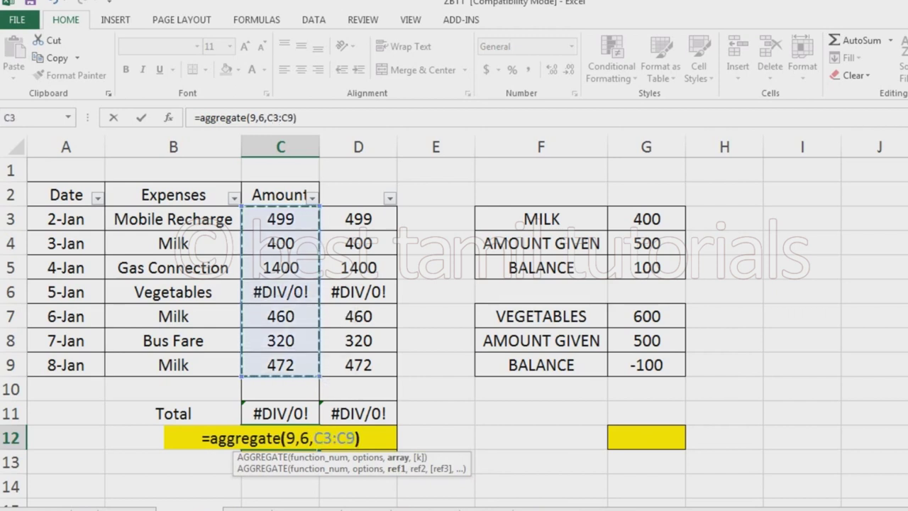
{"action": "key", "text": "Return"}
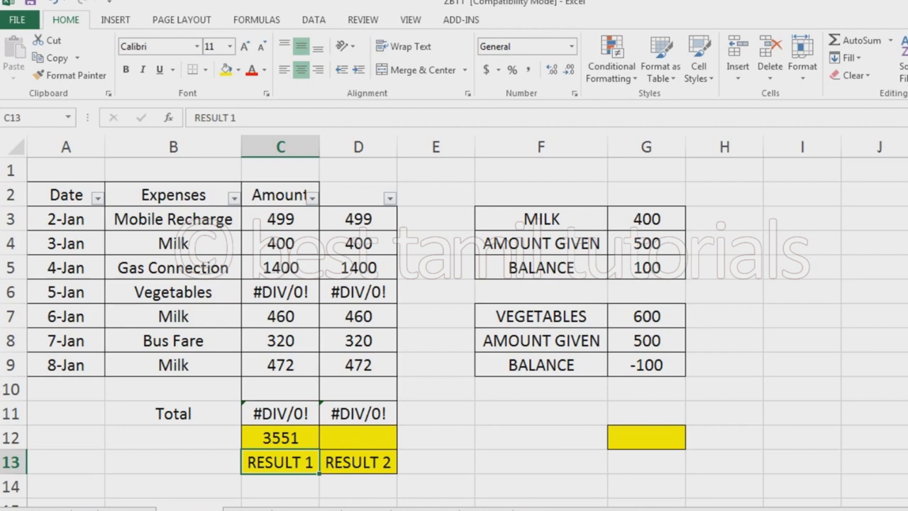
Enter =AGGREGATE(9,3,D3:D9) in D12, ignoring hidden rows and error values.
{"action": "left_click", "coordinate": [358, 438]}
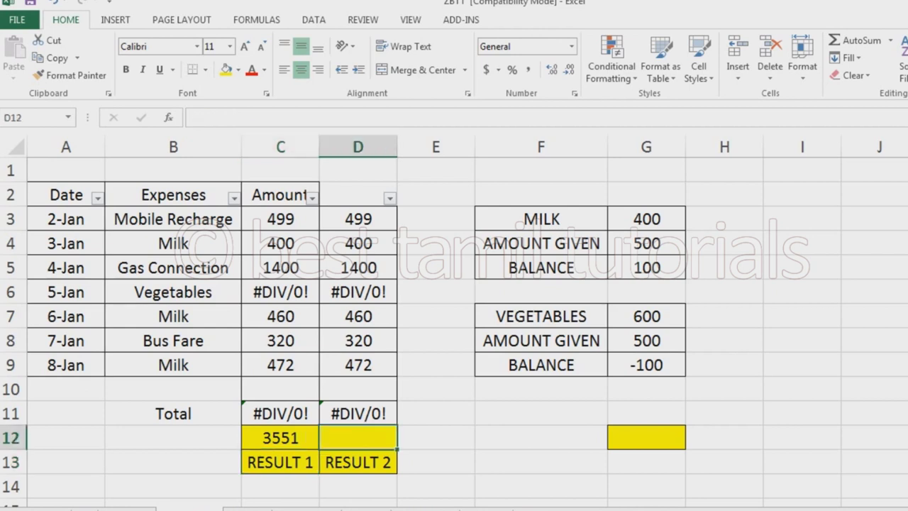
{"action": "type", "text": "="}
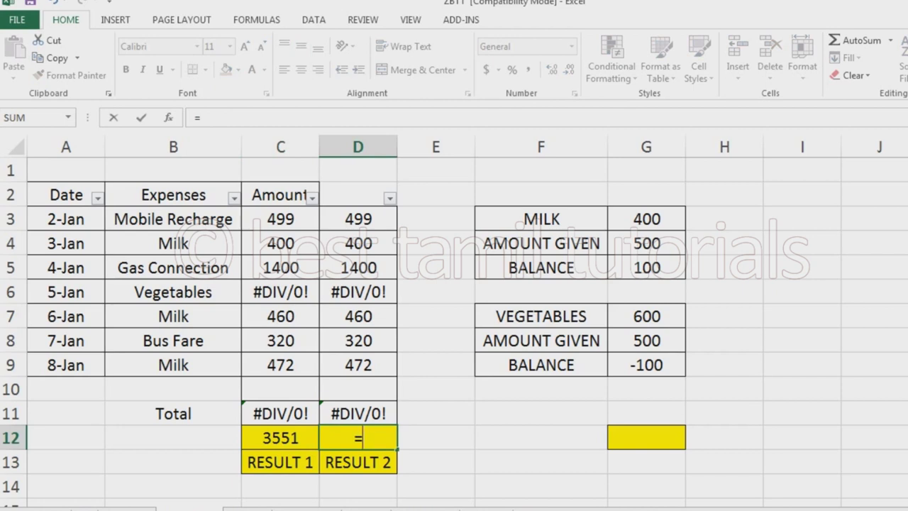
{"action": "type", "text": "ag"}
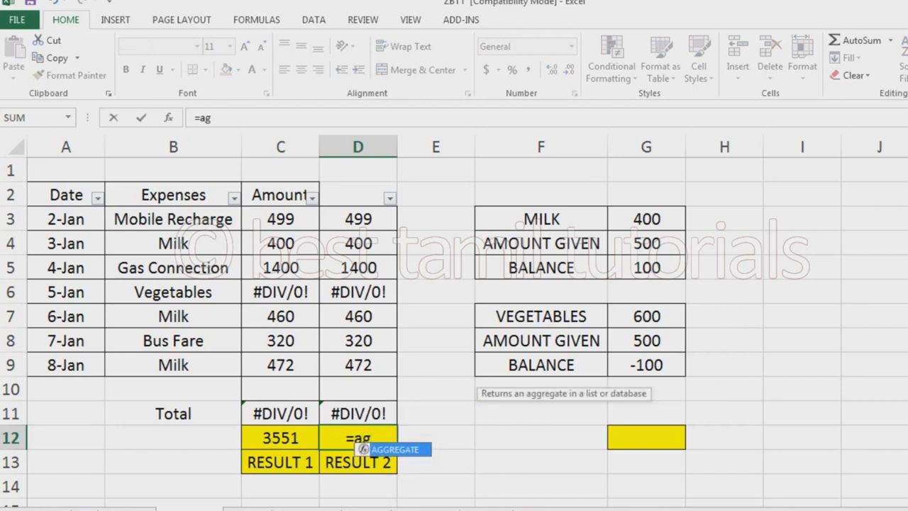
{"action": "type", "text": "gregate"}
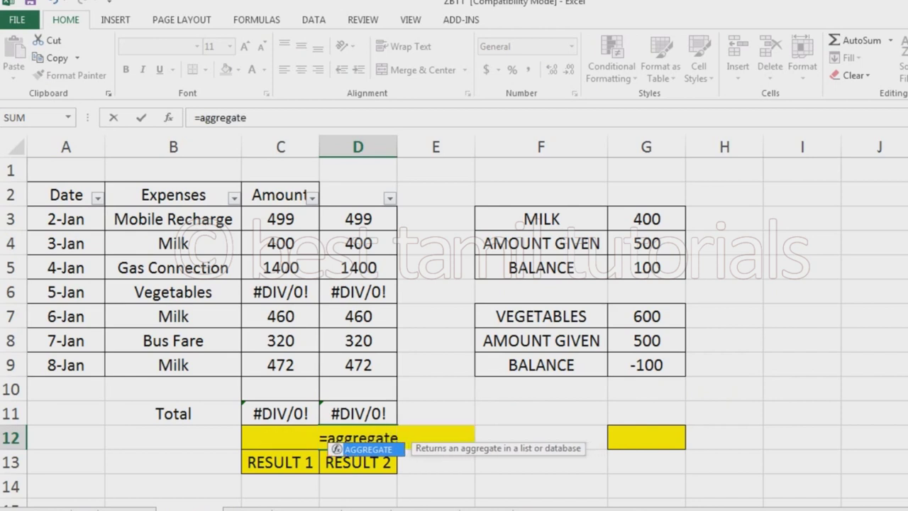
{"action": "type", "text": "("}
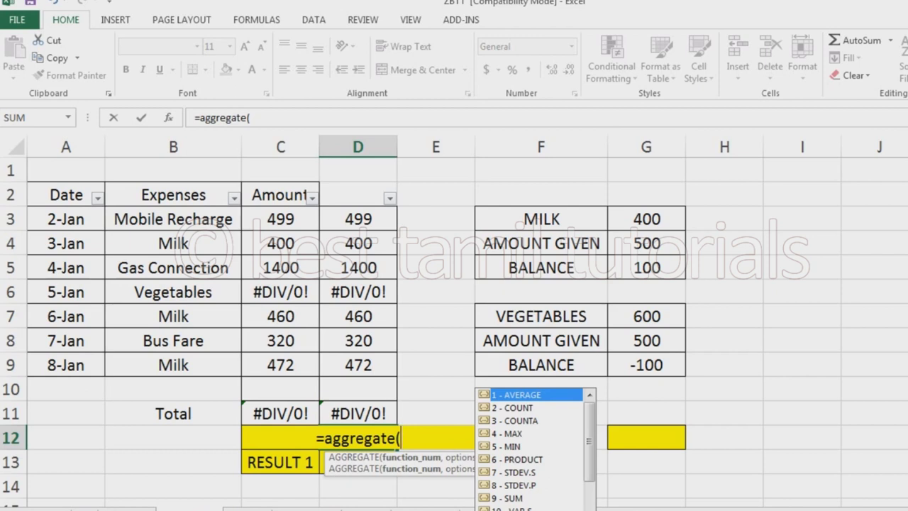
{"action": "type", "text": "9,"}
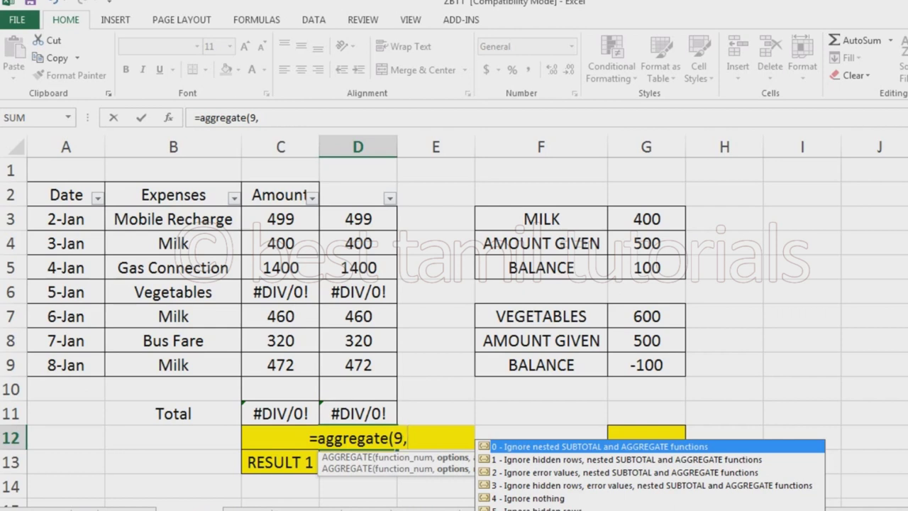
{"action": "type", "text": "3,"}
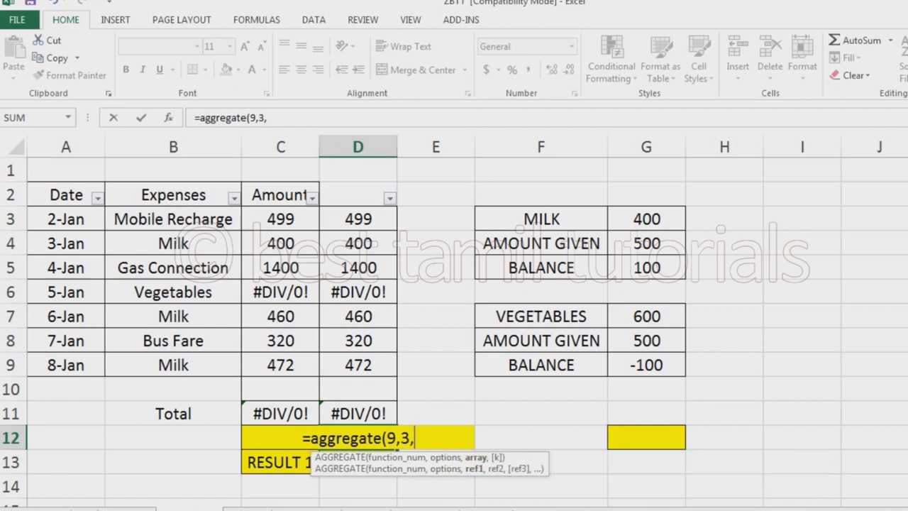
{"action": "left_click_drag", "start_coordinate": [358, 218], "coordinate": [358, 365]}
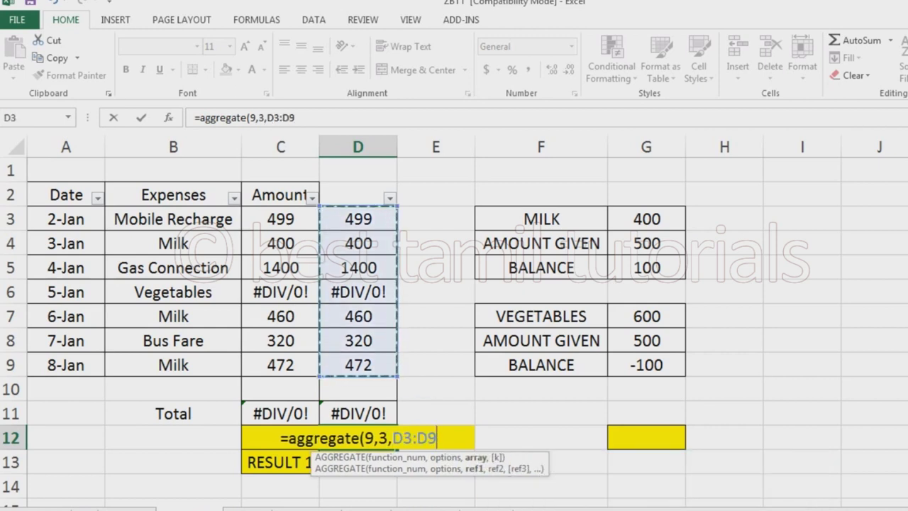
{"action": "type", "text": ")"}
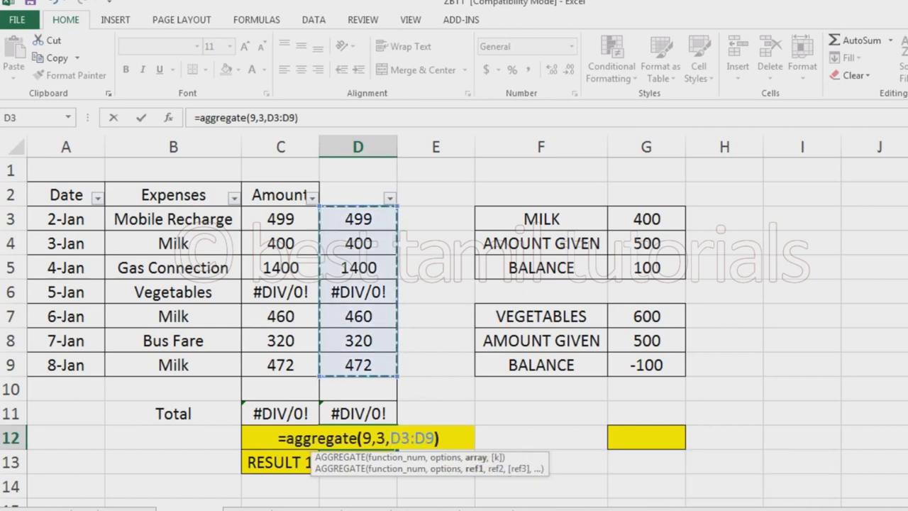
{"action": "key", "text": "Return"}
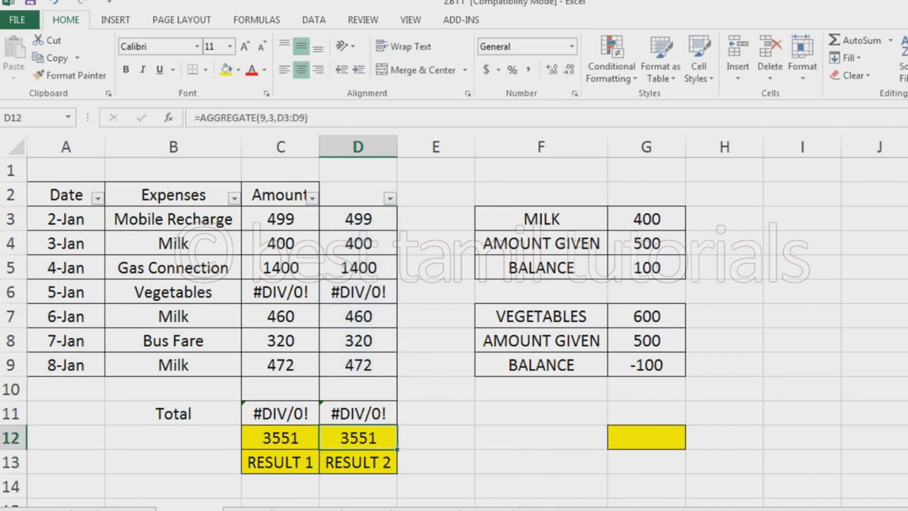
Filter the Expenses column of the table to show only Milk rows.
{"action": "left_click", "coordinate": [541, 438]}
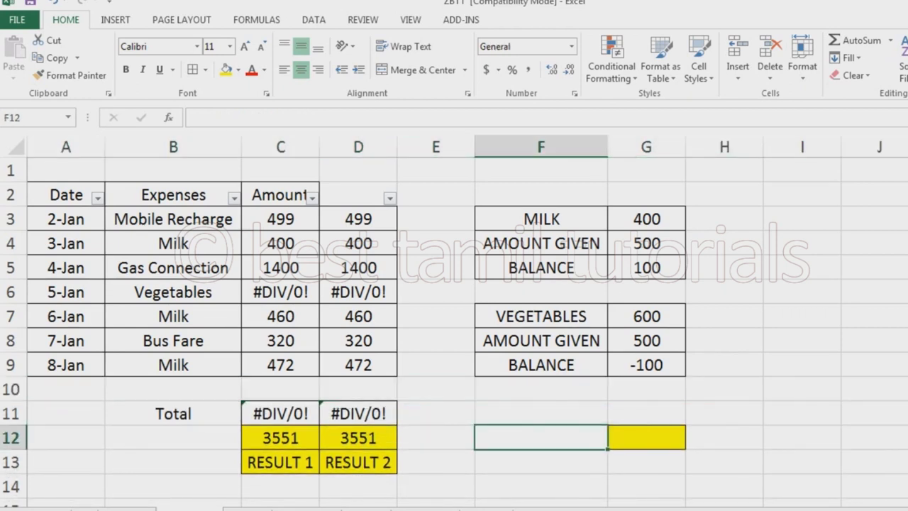
{"action": "left_click_drag", "start_coordinate": [66, 195], "coordinate": [358, 365]}
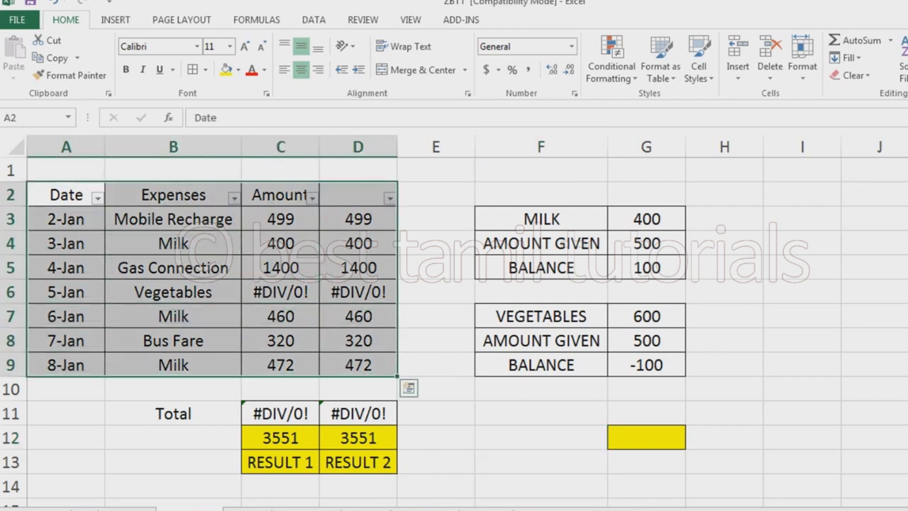
{"action": "left_click", "coordinate": [173, 268]}
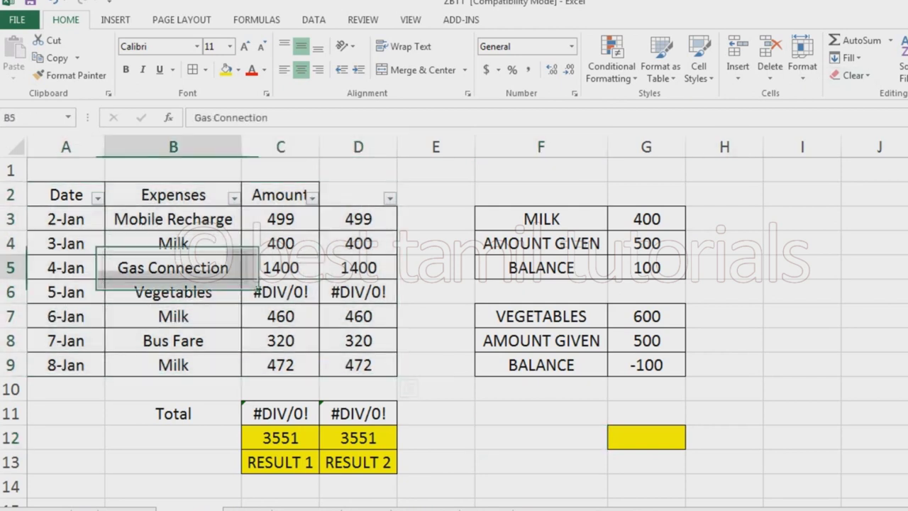
{"action": "left_click", "coordinate": [174, 194]}
{"action": "left_click", "coordinate": [234, 198]}
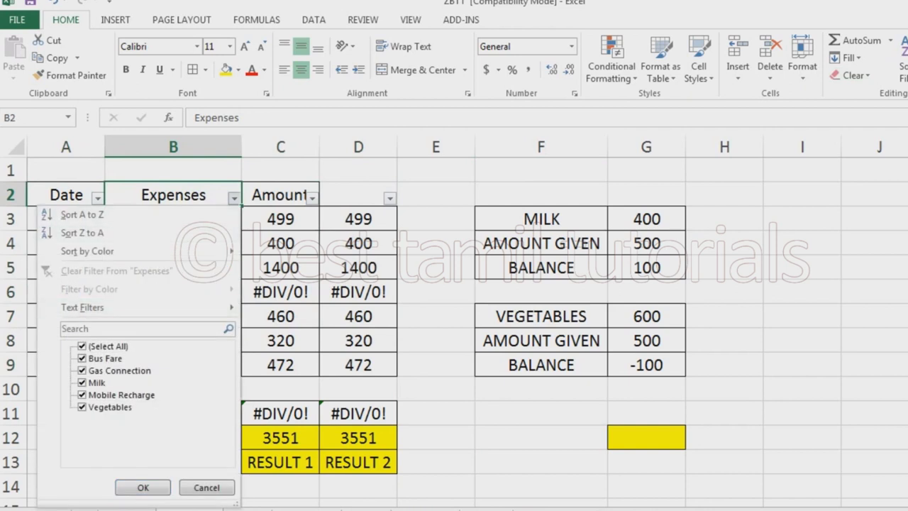
{"action": "left_click", "coordinate": [81, 346]}
{"action": "left_click", "coordinate": [81, 382]}
{"action": "key", "text": "Return"}
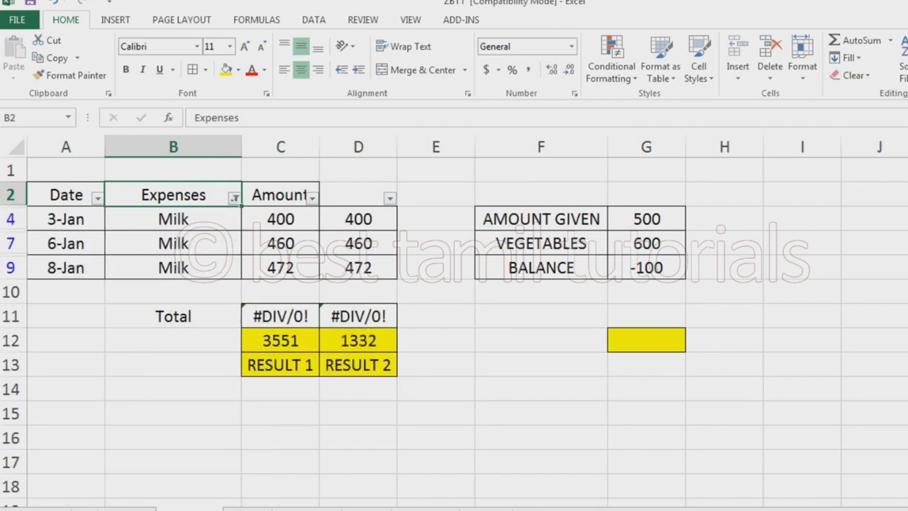
Compare the two results: RESULT 2 drops to 1332 while RESULT 1 stays 3551.
{"action": "left_click", "coordinate": [358, 341]}
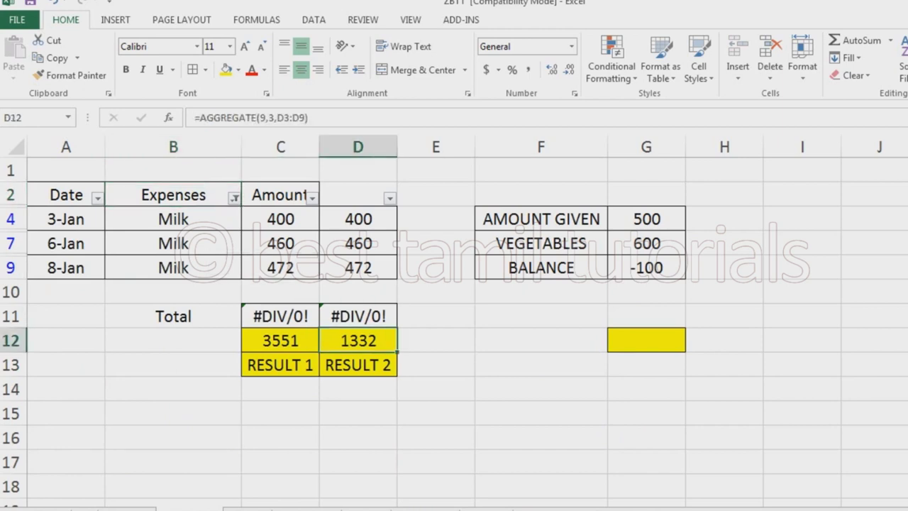
{"action": "left_click", "coordinate": [281, 341]}
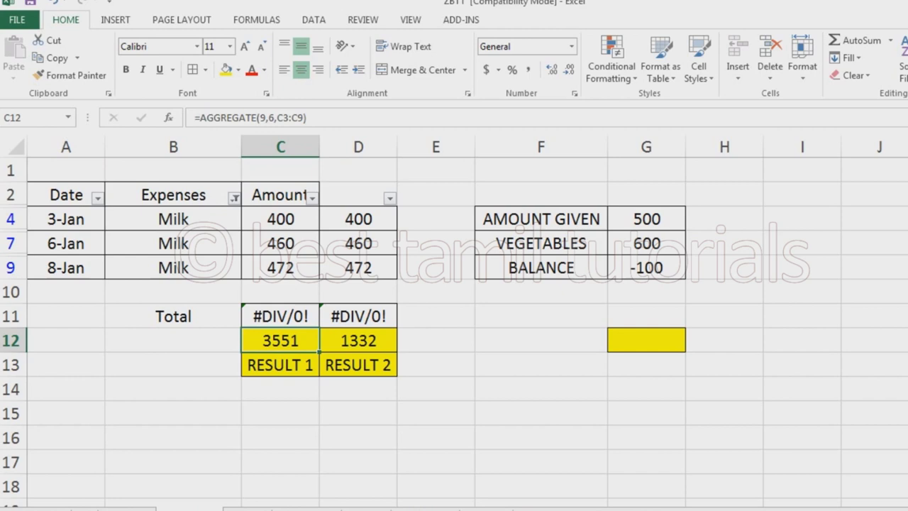
{"action": "key", "text": "F2"}
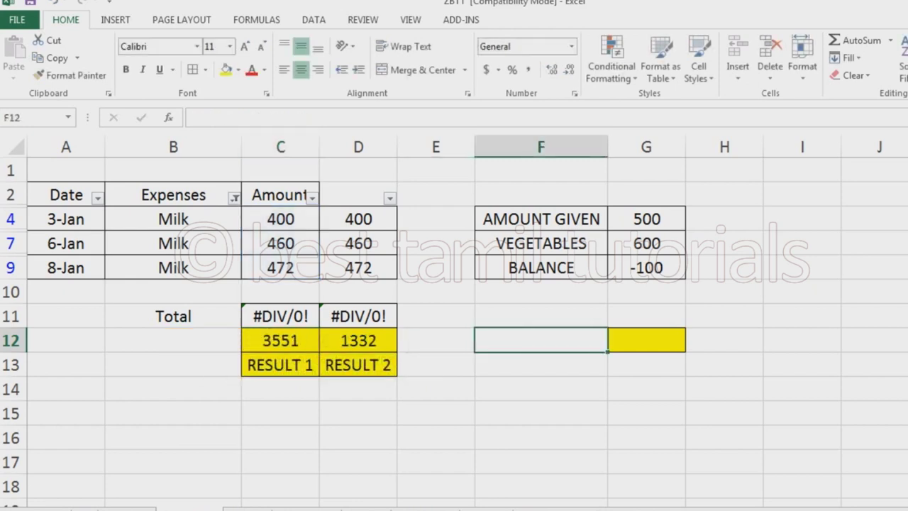
{"action": "left_click", "coordinate": [280, 341]}
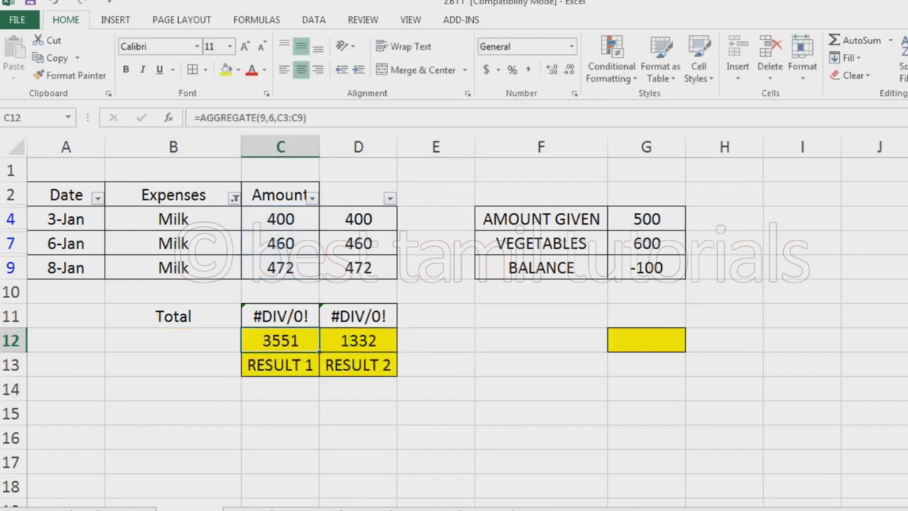
{"action": "left_click", "coordinate": [358, 340]}
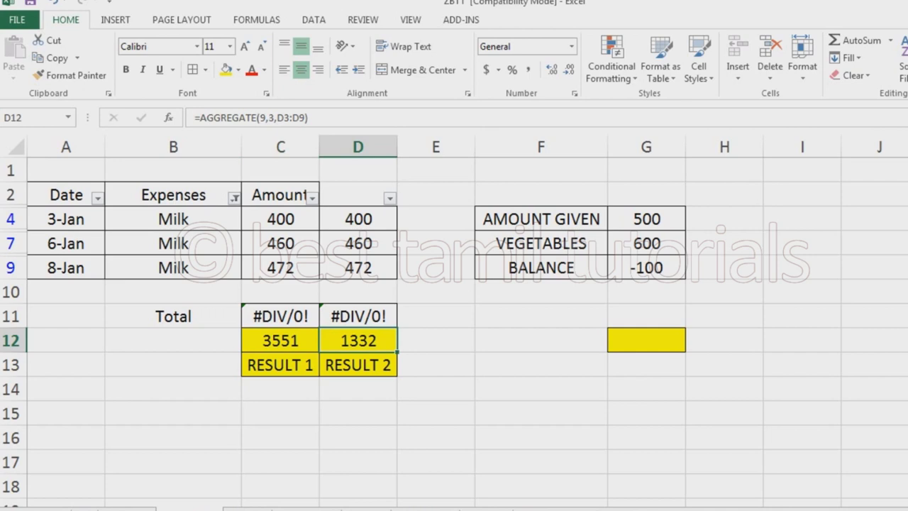
Filter Expenses to Gas Connection alone, then to Bus Fare alone.
{"action": "left_click", "coordinate": [234, 198]}
{"action": "left_click", "coordinate": [81, 382]}
{"action": "left_click", "coordinate": [82, 371]}
{"action": "left_click", "coordinate": [143, 487]}
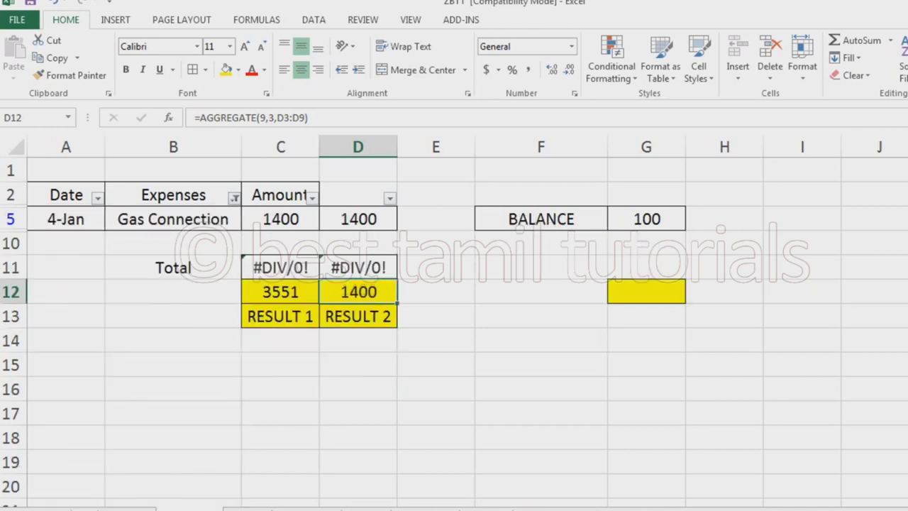
{"action": "left_click", "coordinate": [233, 198]}
{"action": "left_click", "coordinate": [82, 370]}
{"action": "left_click", "coordinate": [82, 358]}
{"action": "left_click", "coordinate": [143, 487]}
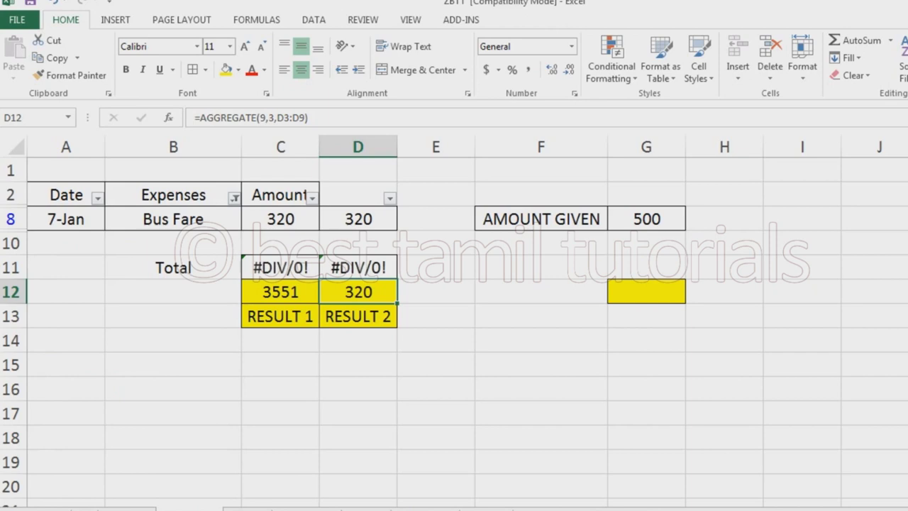
Reselect all expense types and confirm both RESULT cells read 3551.
{"action": "left_click", "coordinate": [234, 198]}
{"action": "left_click", "coordinate": [82, 347]}
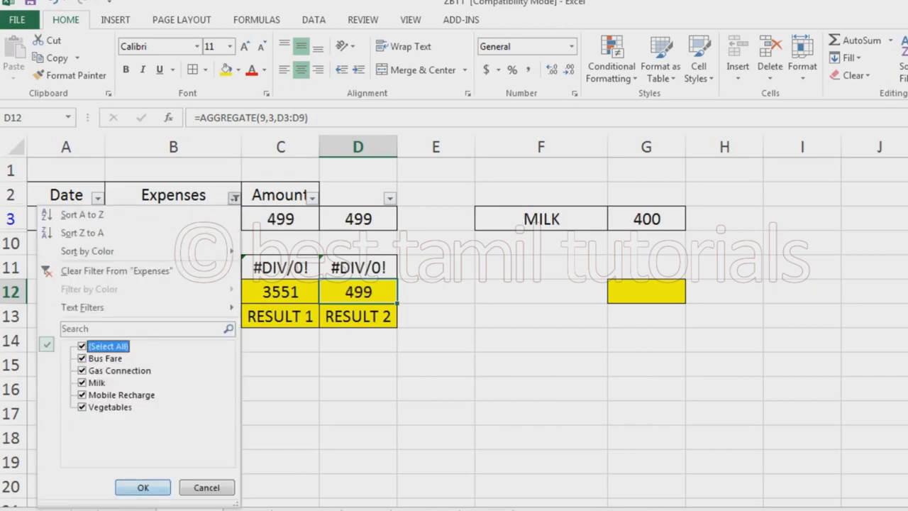
{"action": "left_click", "coordinate": [142, 487]}
{"action": "left_click", "coordinate": [436, 413]}
{"action": "left_click", "coordinate": [280, 438]}
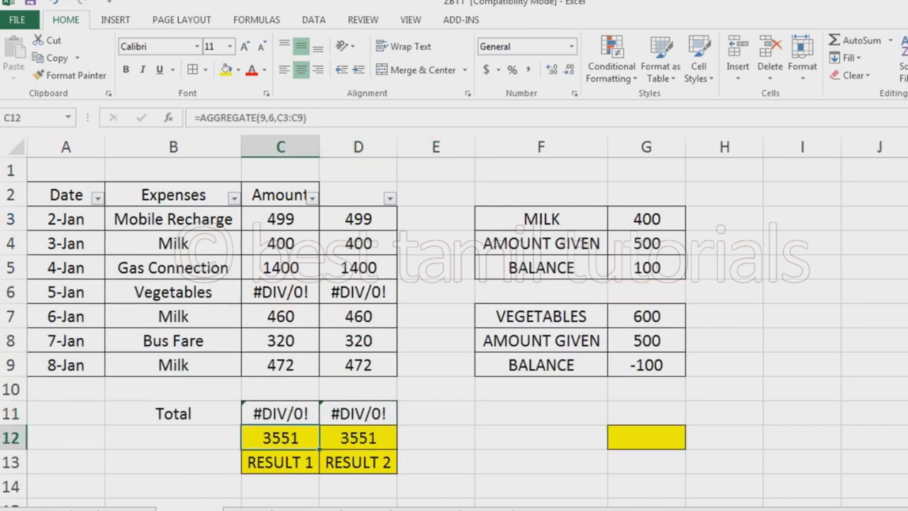
{"action": "left_click", "coordinate": [358, 438]}
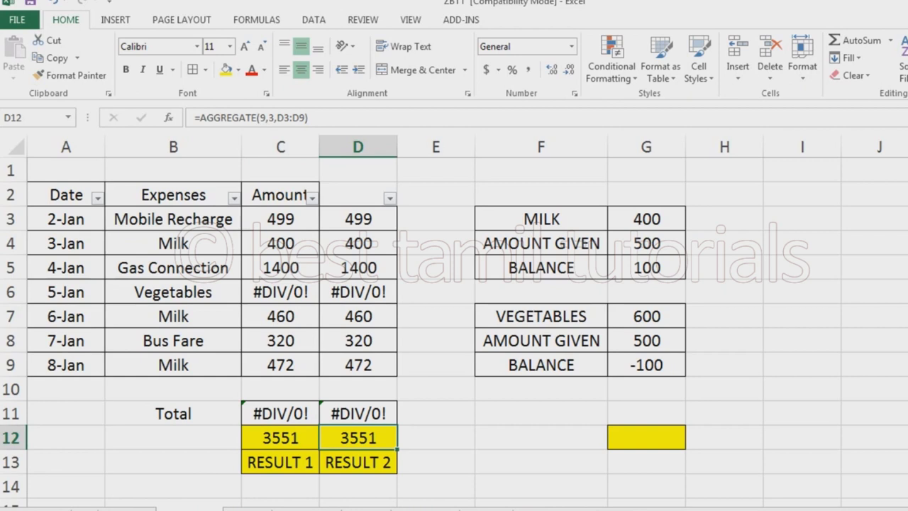
Check the milk (G3:G4) and vegetables (G7:G8) figures, then select the yellow cell G12.
{"action": "left_click", "coordinate": [646, 437]}
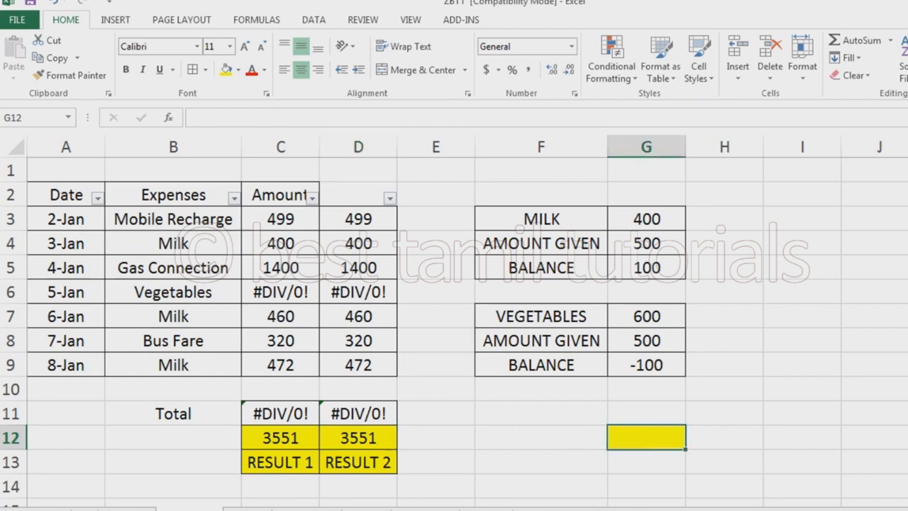
{"action": "left_click", "coordinate": [646, 219]}
{"action": "key", "text": "Down"}
{"action": "key", "text": "Down"}
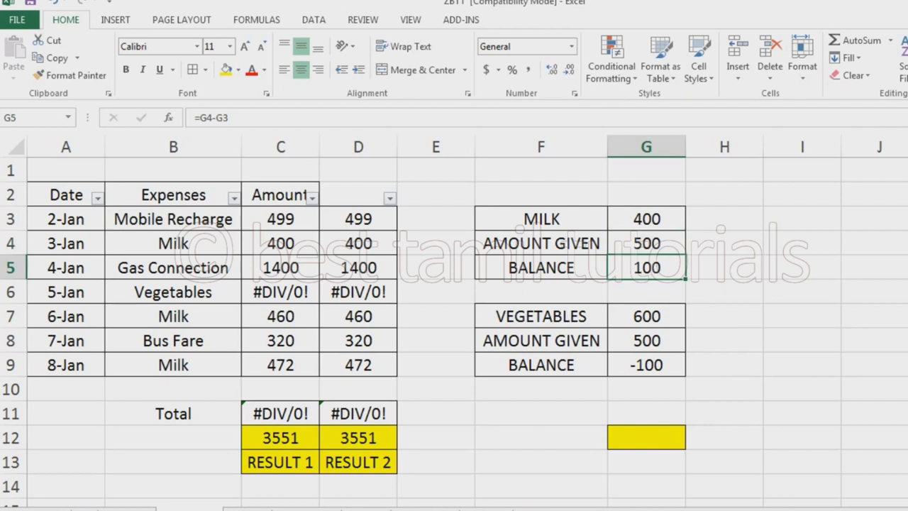
{"action": "key", "text": "Up"}
{"action": "key", "text": "Up"}
{"action": "key", "text": "Down"}
{"action": "key", "text": "Down"}
{"action": "key", "text": "Down"}
{"action": "key", "text": "Down"}
{"action": "key", "text": "Down"}
{"action": "key", "text": "Down"}
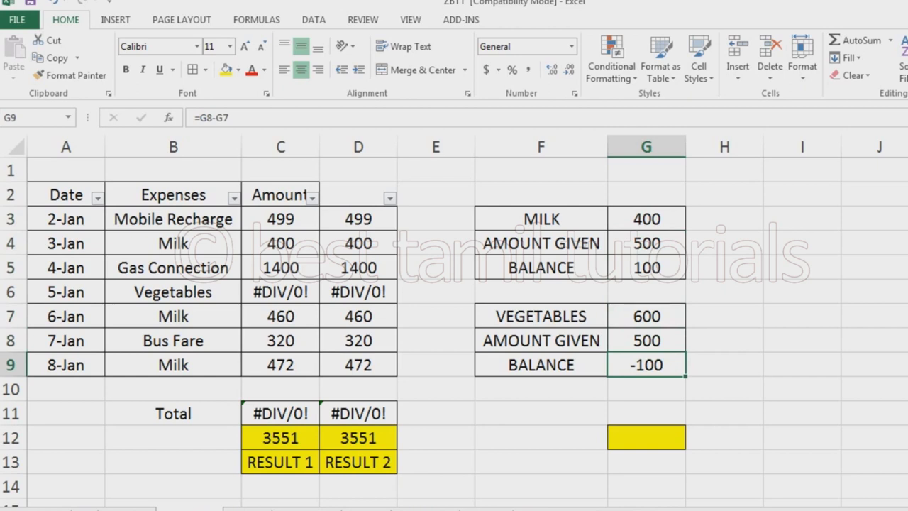
{"action": "left_click_drag", "start_coordinate": [647, 219], "coordinate": [646, 244]}
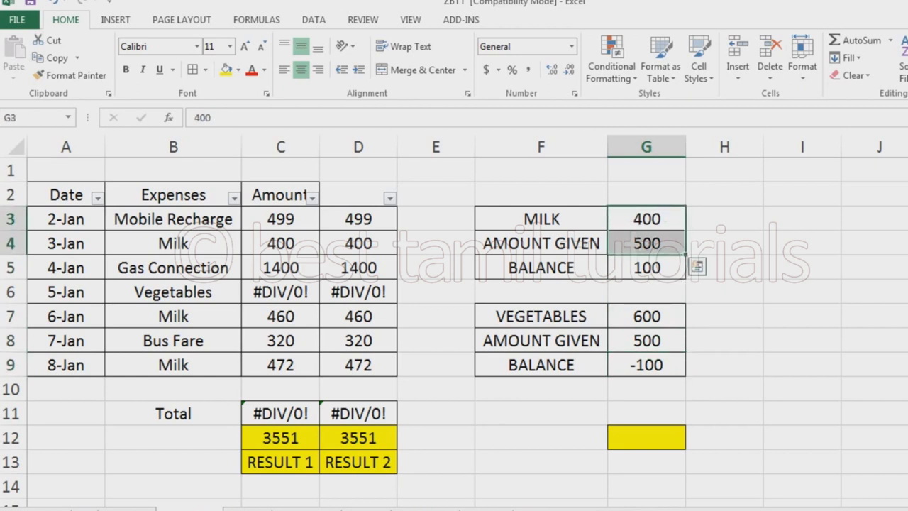
{"action": "left_click_drag", "start_coordinate": [647, 317], "coordinate": [646, 341]}
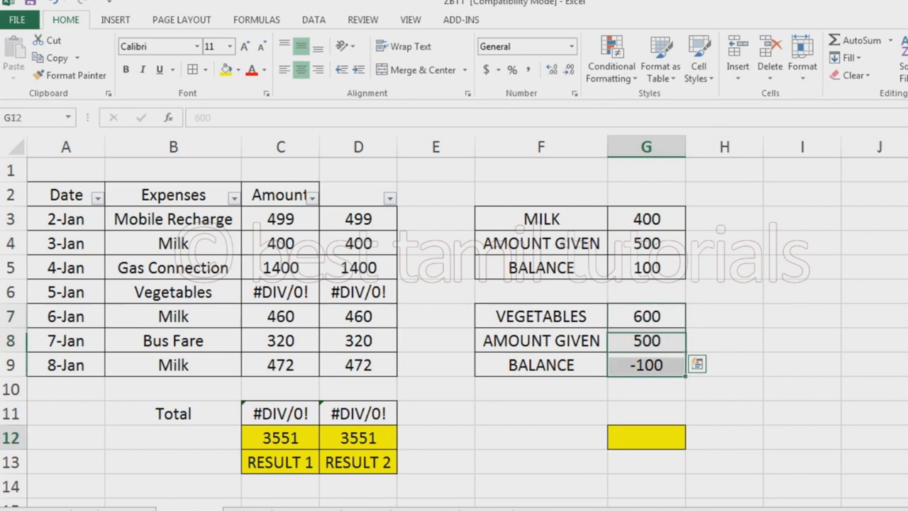
{"action": "left_click", "coordinate": [647, 438]}
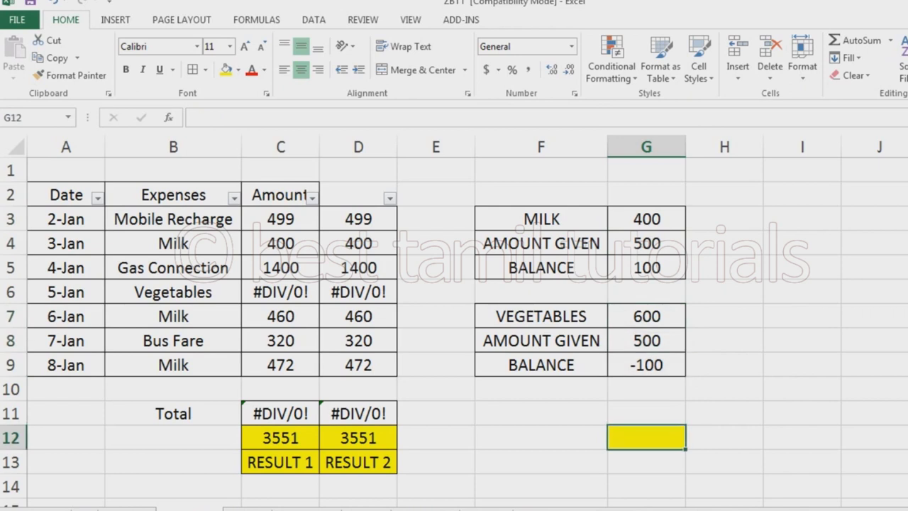
Enter =AGGREGATE(9,1,G3:G9) in G12 to total the balance column to 2000.
{"action": "type", "text": "="}
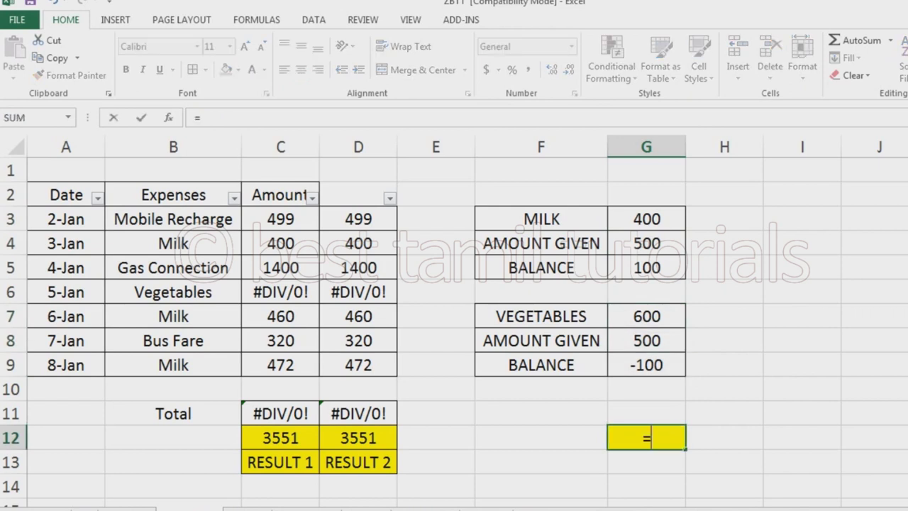
{"action": "type", "text": "aggregat"}
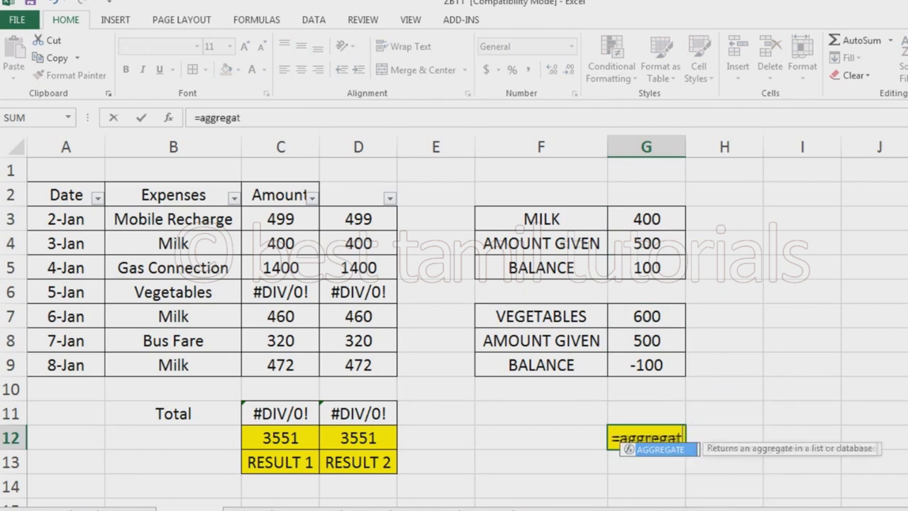
{"action": "type", "text": "e("}
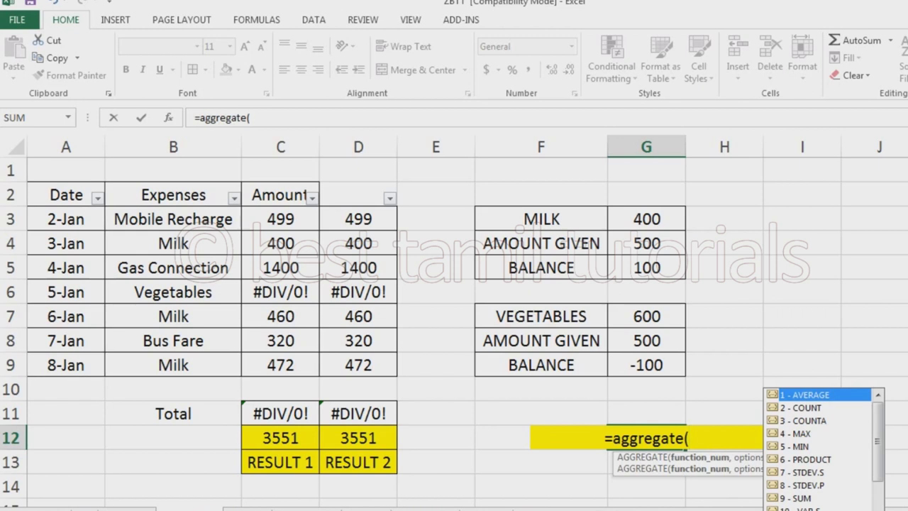
{"action": "type", "text": "9"}
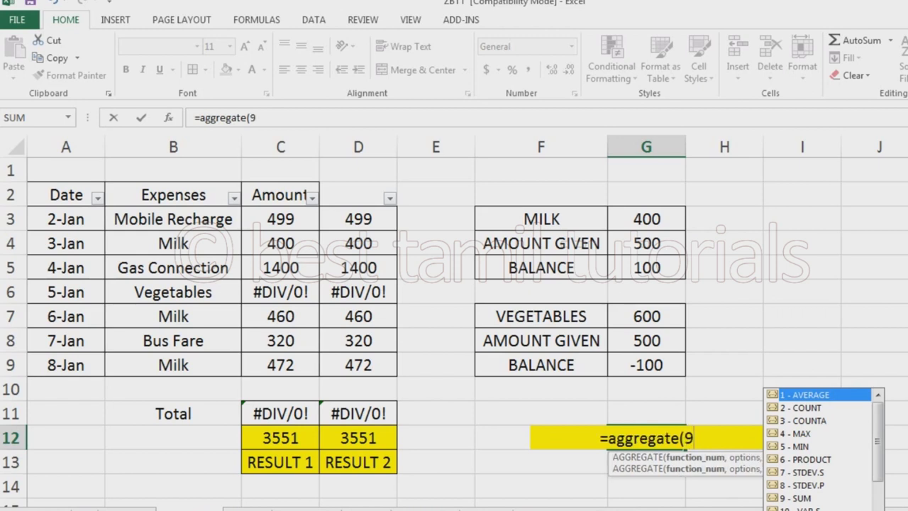
{"action": "type", "text": ","}
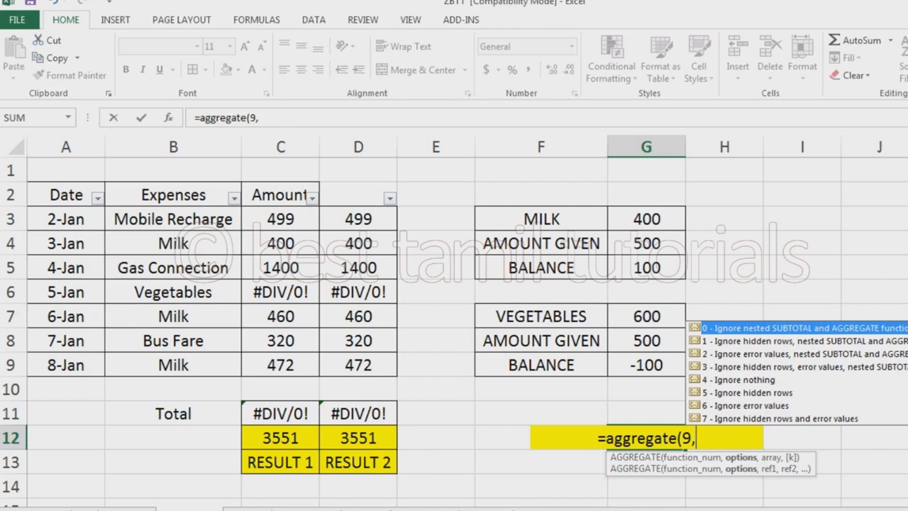
{"action": "type", "text": "1,"}
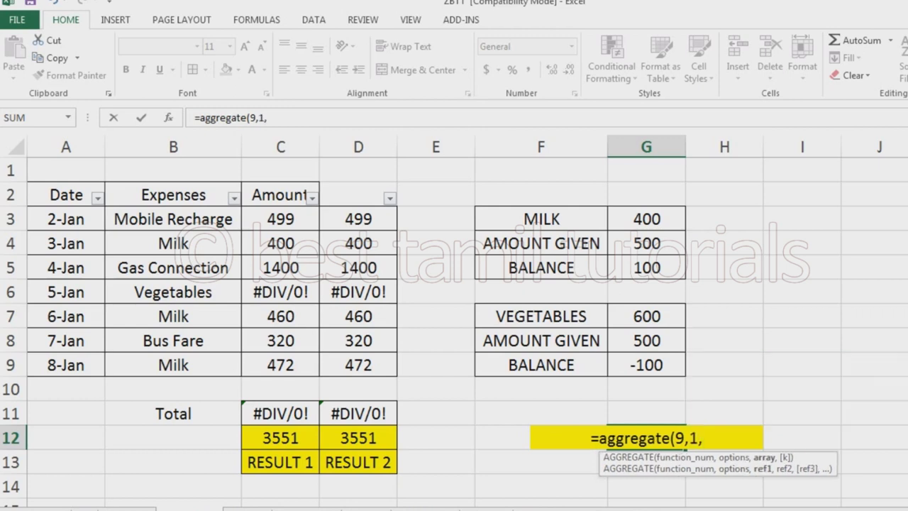
{"action": "left_click_drag", "start_coordinate": [647, 219], "coordinate": [647, 364]}
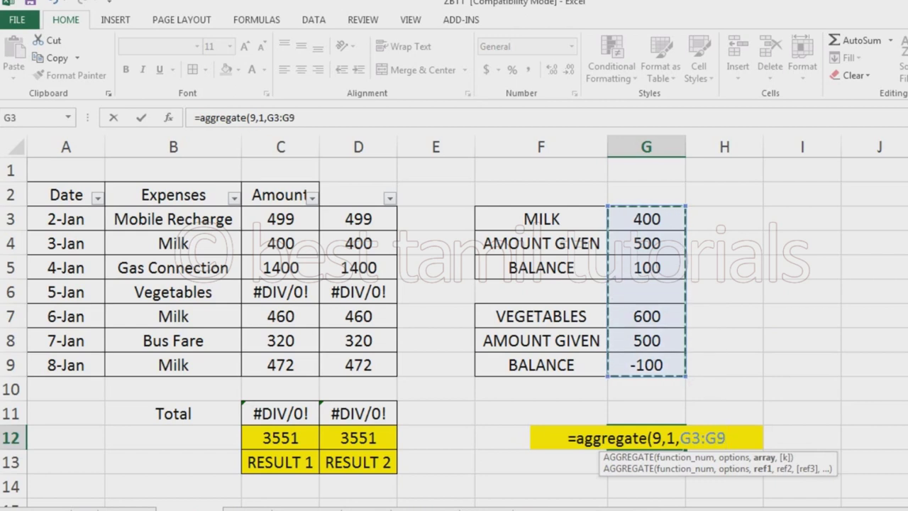
{"action": "type", "text": ")"}
{"action": "key", "text": "Return"}
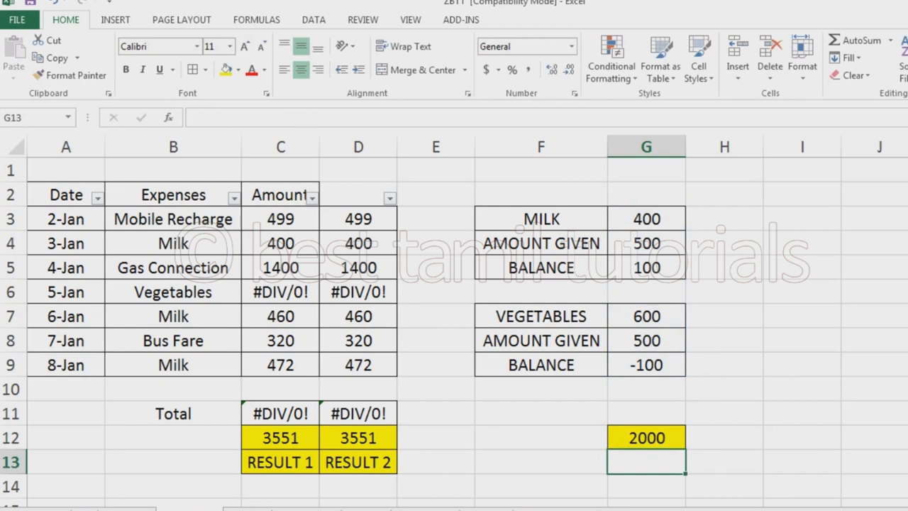
Put 900 in H4 beside the milk figures and 1100 in H8 beside vegetables.
{"action": "left_click_drag", "start_coordinate": [647, 218], "coordinate": [647, 243]}
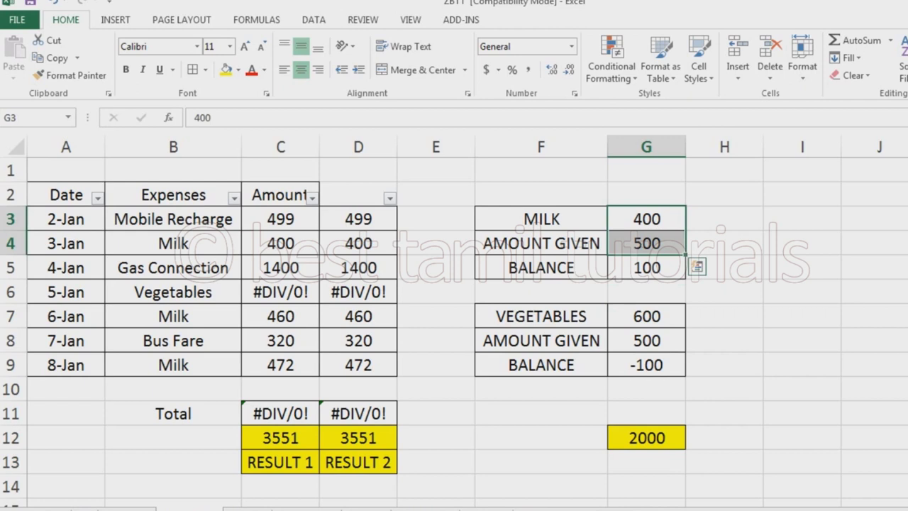
{"action": "left_click", "coordinate": [725, 243]}
{"action": "left_click_drag", "start_coordinate": [646, 218], "coordinate": [646, 243]}
{"action": "left_click", "coordinate": [724, 243]}
{"action": "type", "text": "900"}
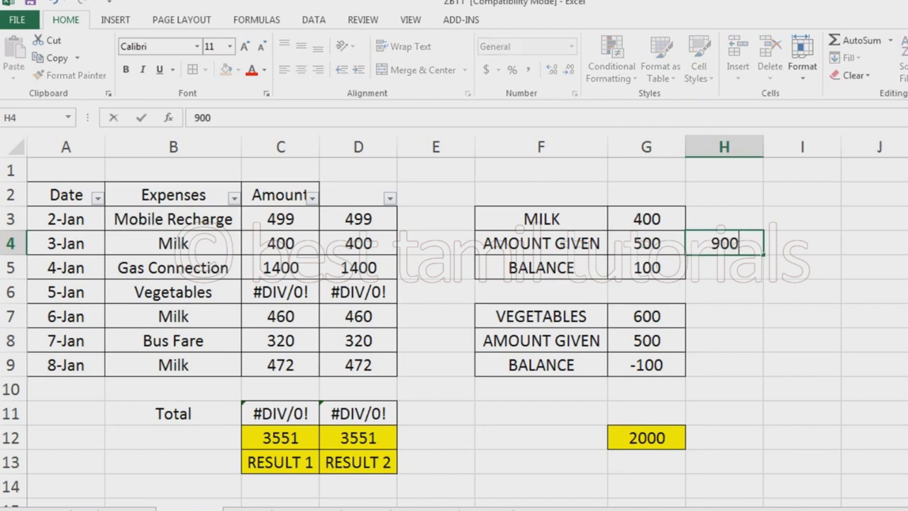
{"action": "key", "text": "Return"}
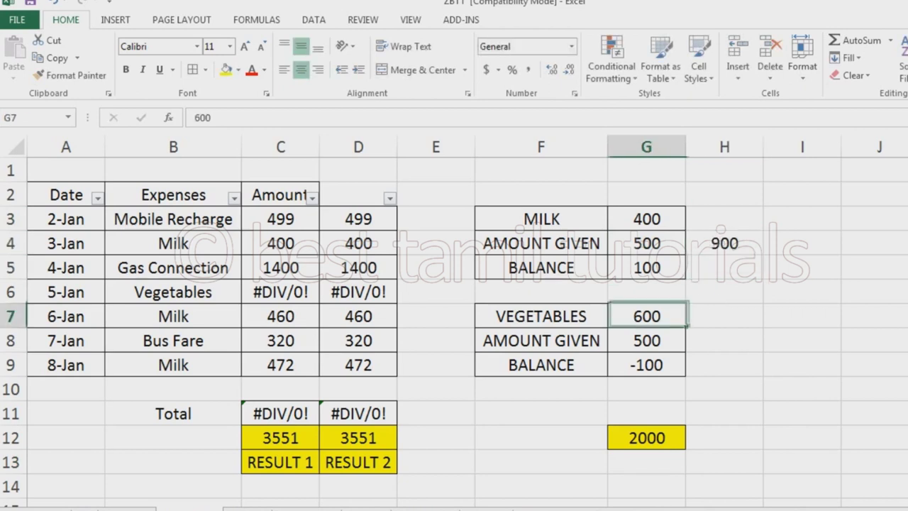
{"action": "left_click_drag", "start_coordinate": [646, 316], "coordinate": [647, 340]}
{"action": "left_click", "coordinate": [724, 340]}
{"action": "type", "text": "1100"}
{"action": "key", "text": "Return"}
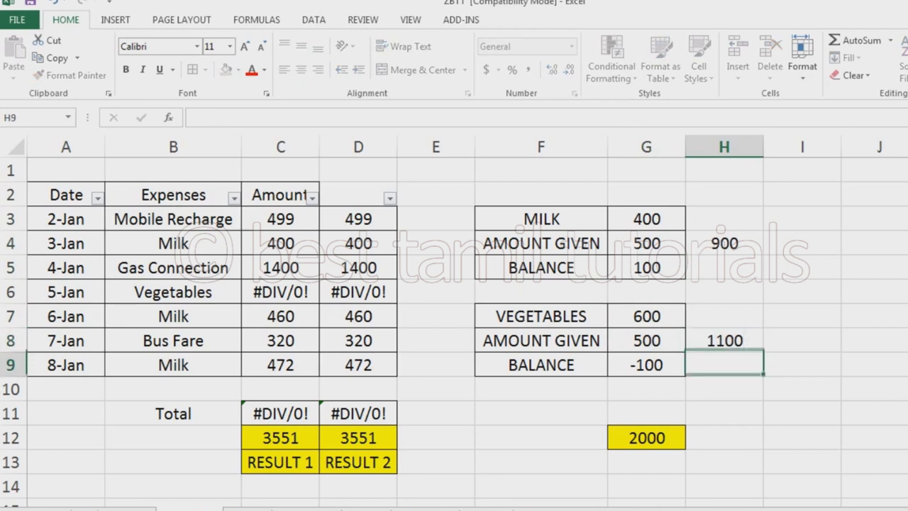
{"action": "left_click_drag", "start_coordinate": [725, 244], "coordinate": [724, 341]}
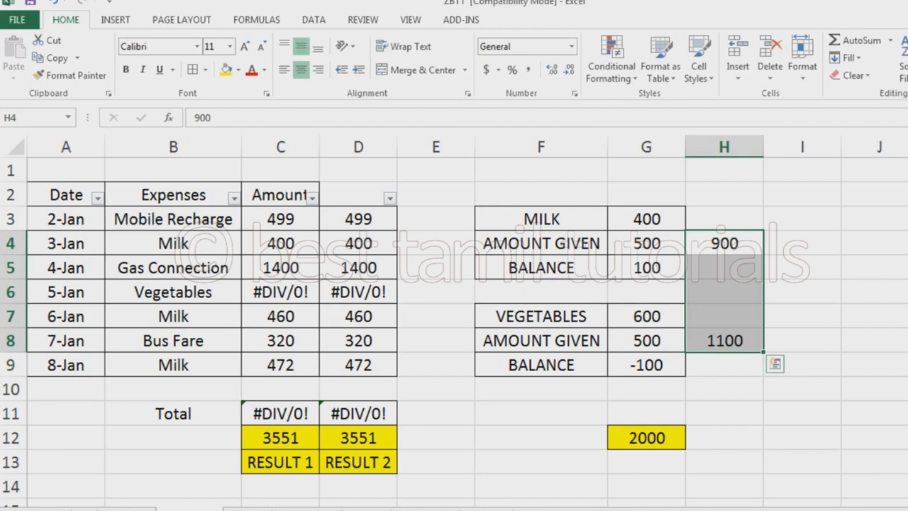
Review the G5 and G9 balance formulas and select the G3:G9 range.
{"action": "double_click", "coordinate": [647, 268]}
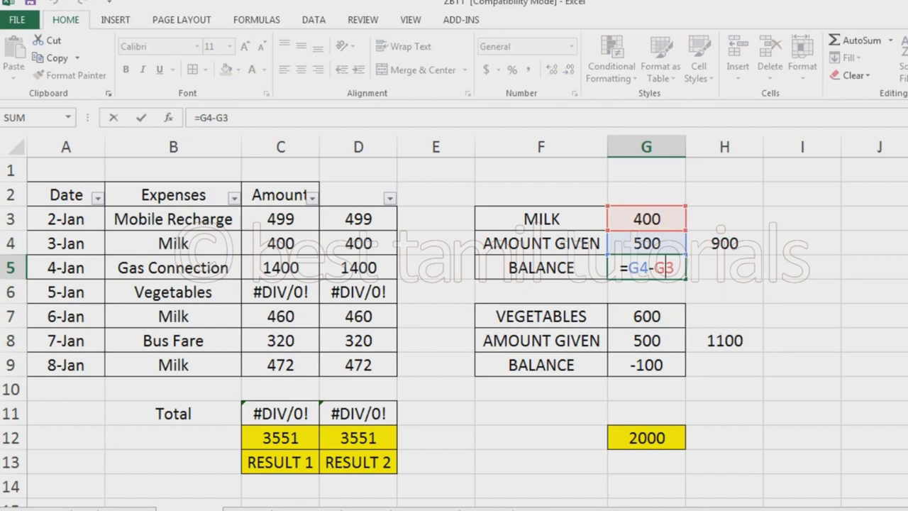
{"action": "key", "text": "Return"}
{"action": "double_click", "coordinate": [647, 365]}
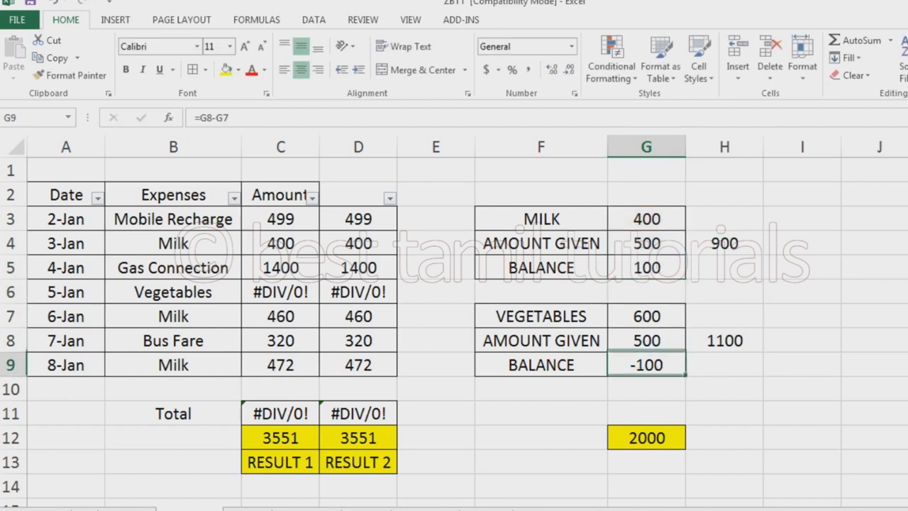
{"action": "key", "text": "Return"}
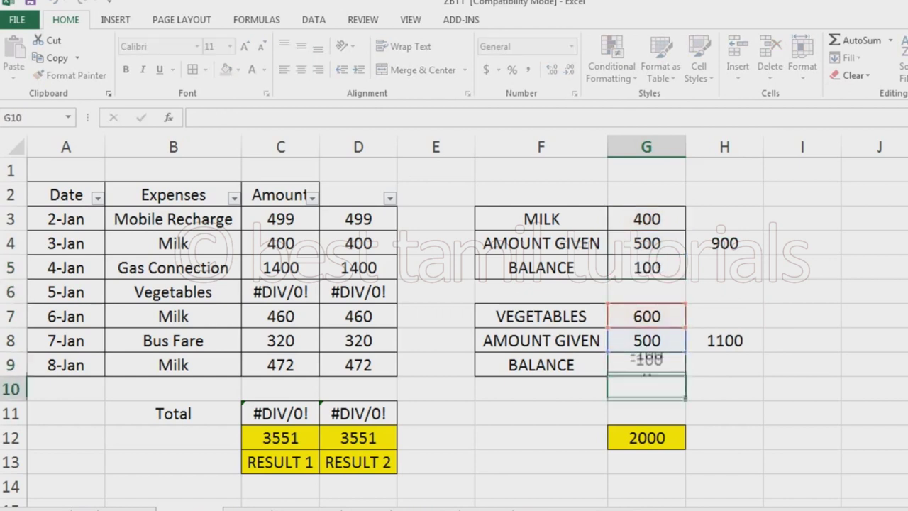
{"action": "left_click_drag", "start_coordinate": [646, 218], "coordinate": [646, 365]}
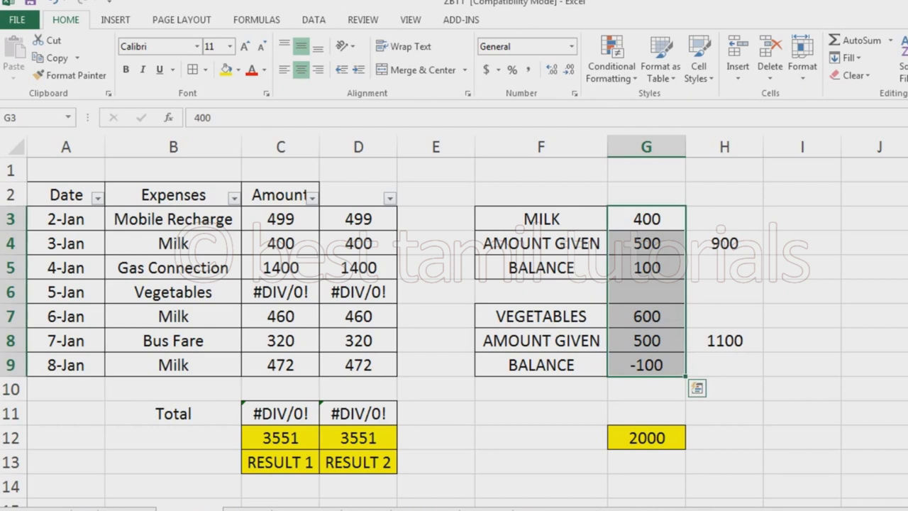
{"action": "left_click", "coordinate": [671, 438]}
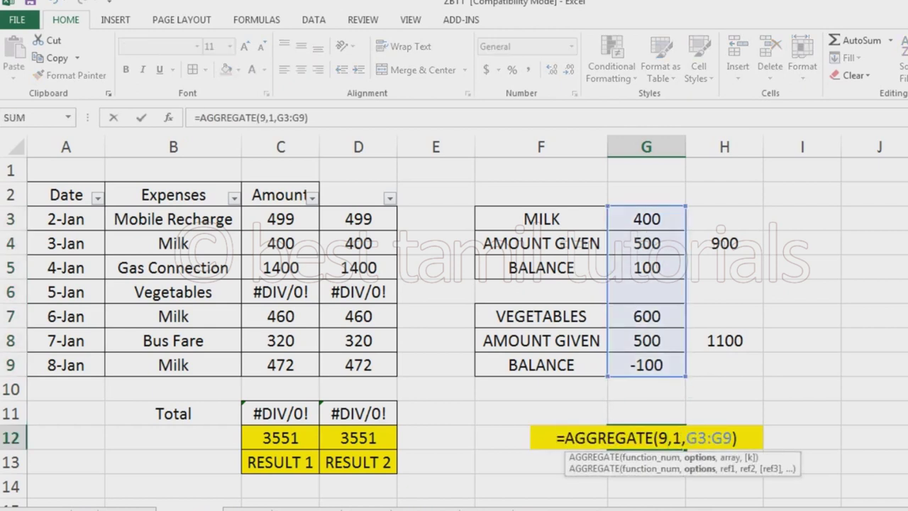
{"action": "key", "text": "BackSpace"}
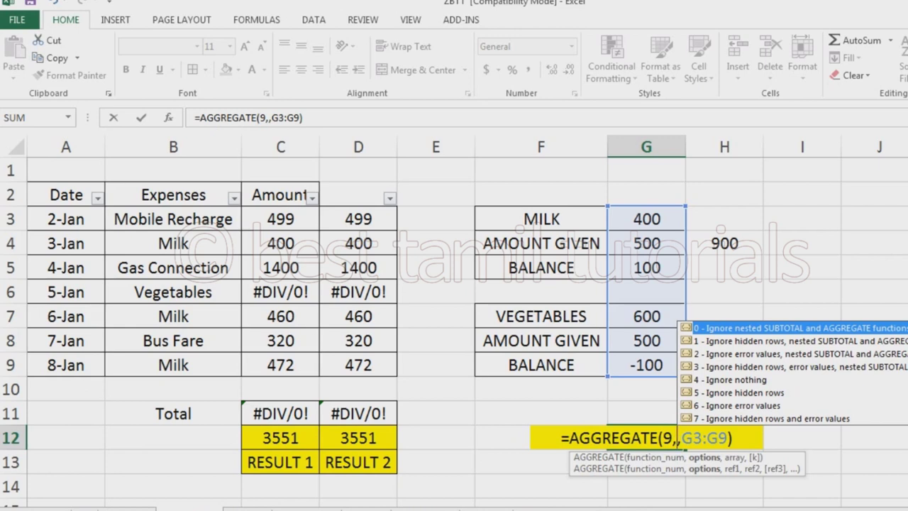
{"action": "type", "text": "1"}
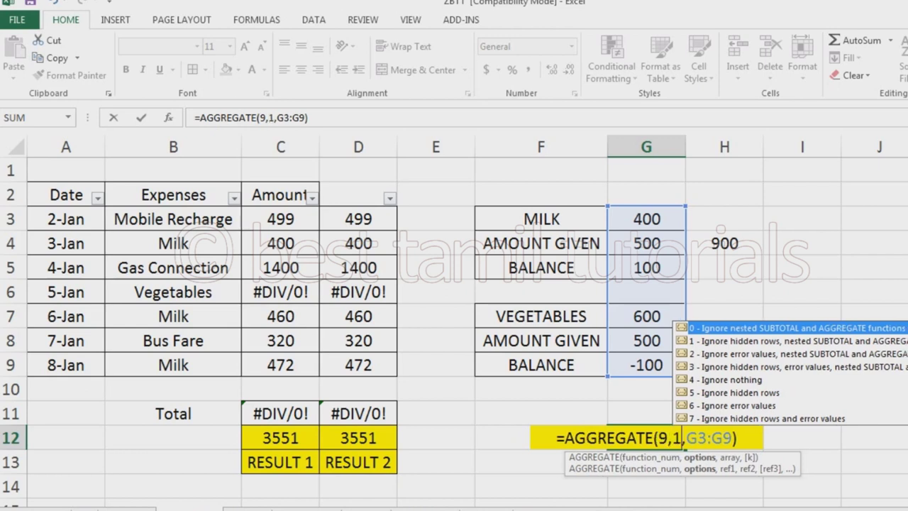
{"action": "key", "text": "Return"}
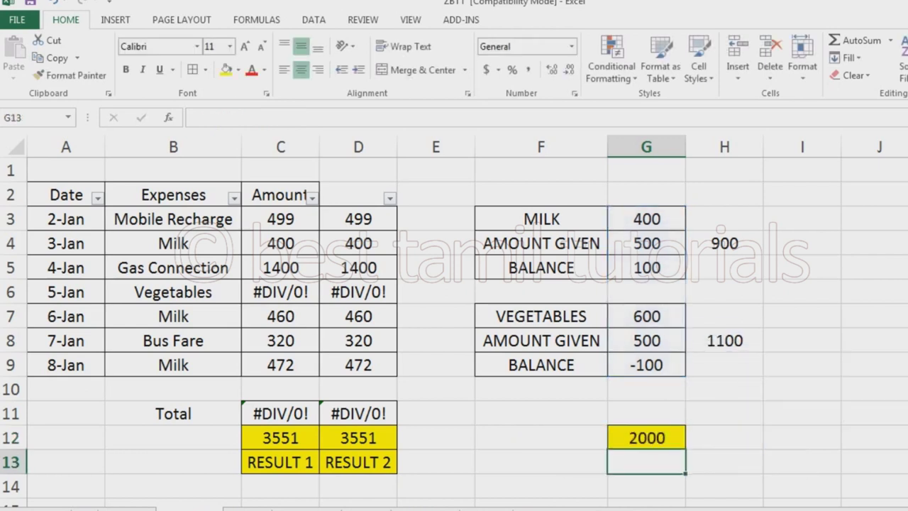